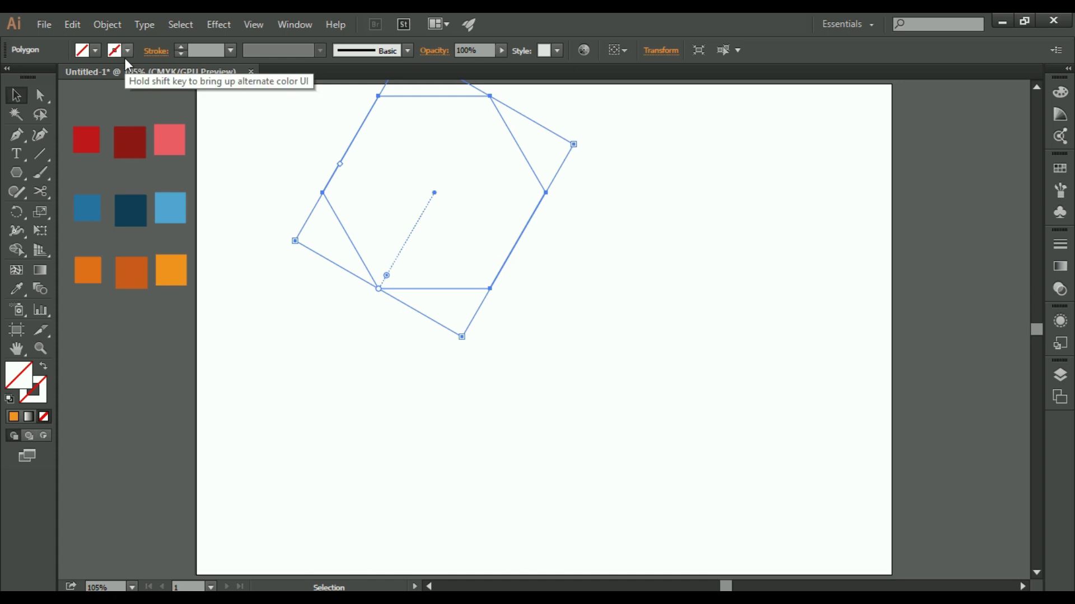
# Give the hexagon a black stroke and rotate it so that one corner points straight up.
pyautogui.click(47, 79)
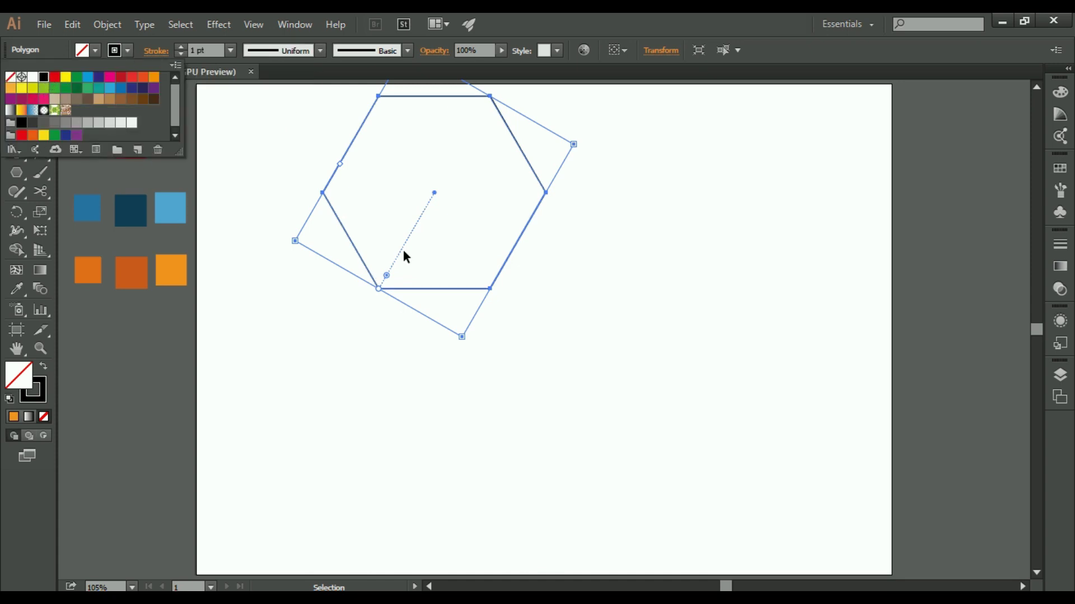
pyautogui.keyDown('shift'); pyautogui.click(586, 148); pyautogui.keyUp('shift')
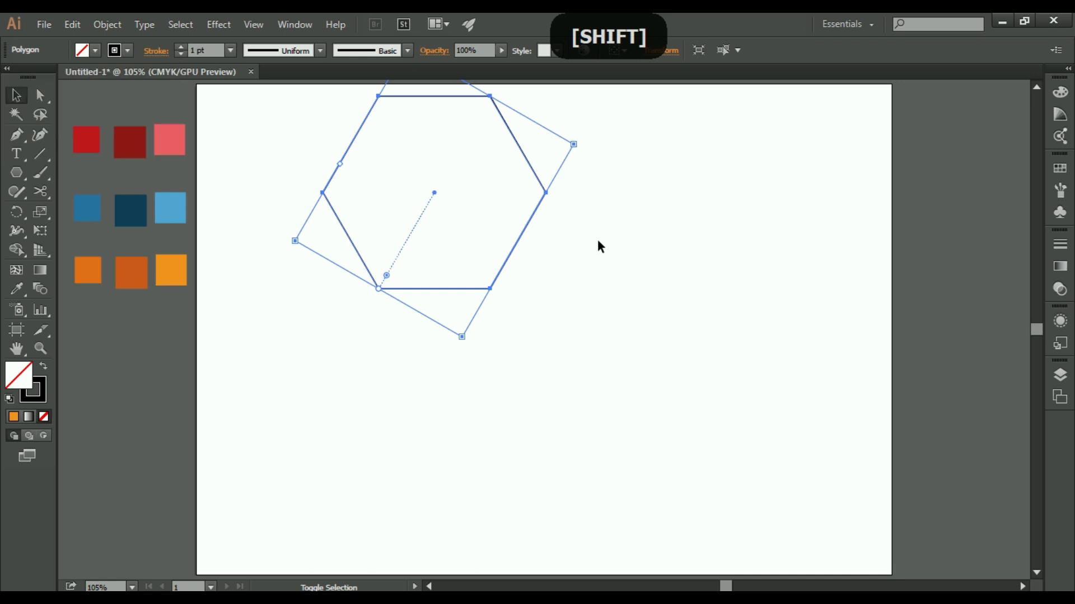
pyautogui.moveTo(586, 147); pyautogui.dragTo(591, 193)
pyautogui.moveTo(585, 152); pyautogui.dragTo(534, 331)
pyautogui.click(556, 319)
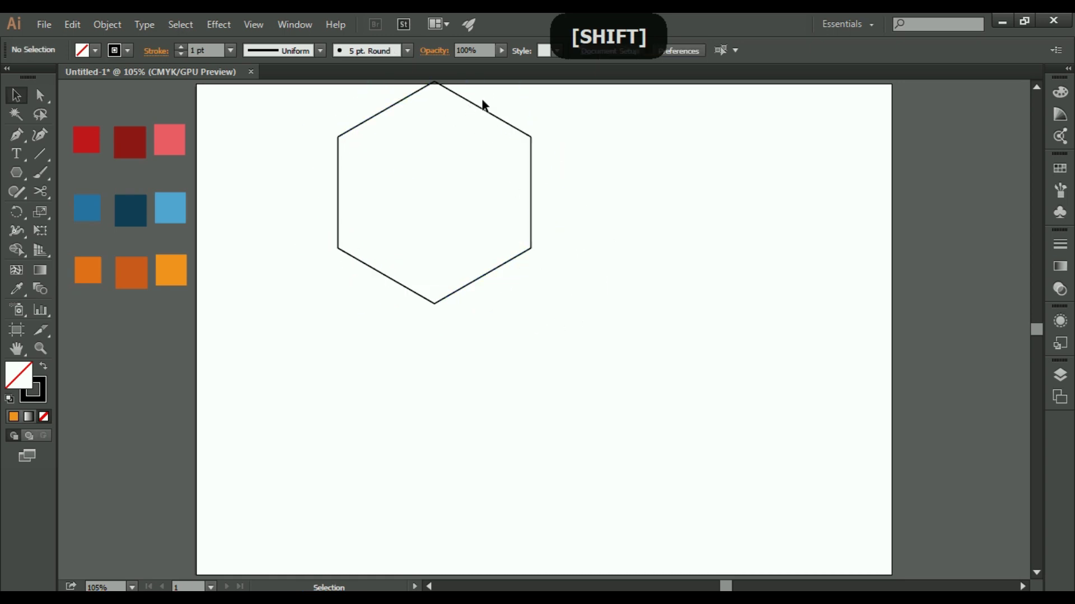
# Move the hexagon to about the middle of the artboard and deselect it.
pyautogui.click(479, 107)
pyautogui.moveTo(479, 107); pyautogui.dragTo(611, 240)
pyautogui.click(678, 184)
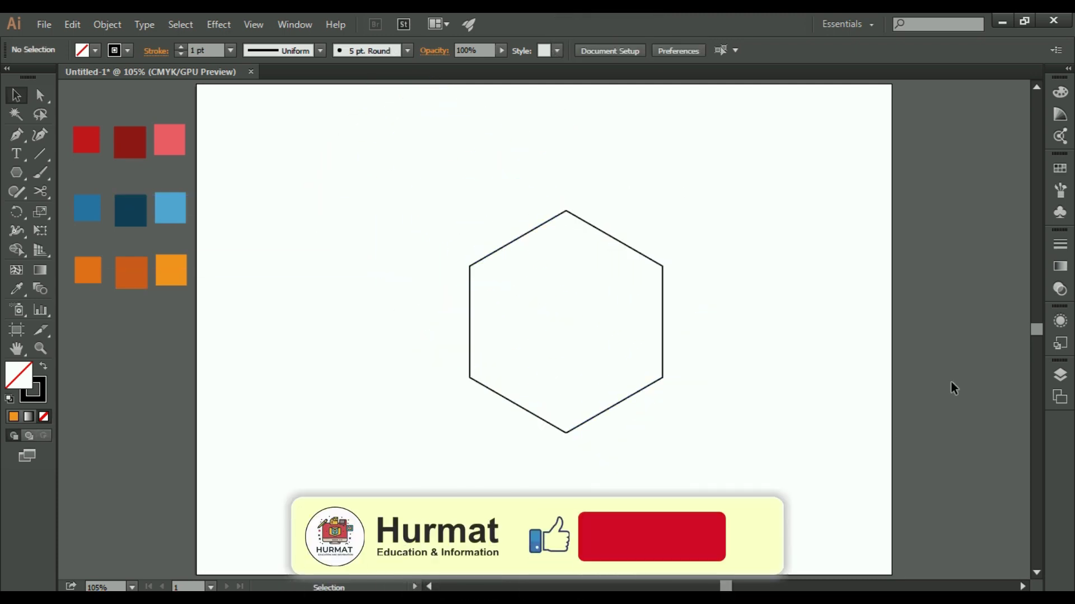
# Draw two crossing diagonal line segments between the opposite side corners of the hexagon.
pyautogui.click(39, 158)
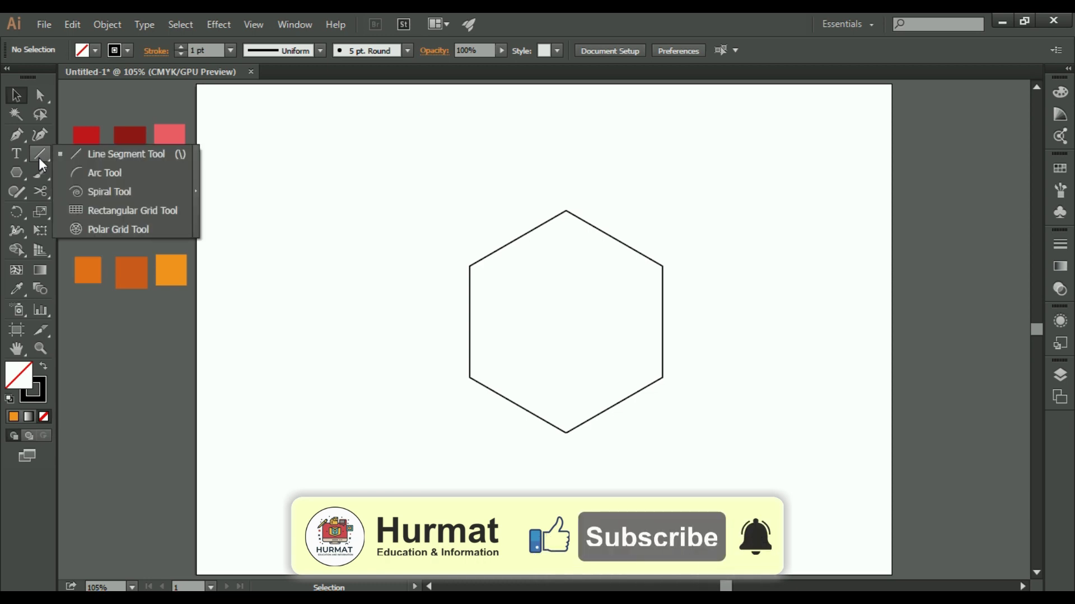
pyautogui.click(106, 155)
pyautogui.moveTo(470, 267); pyautogui.dragTo(671, 385)
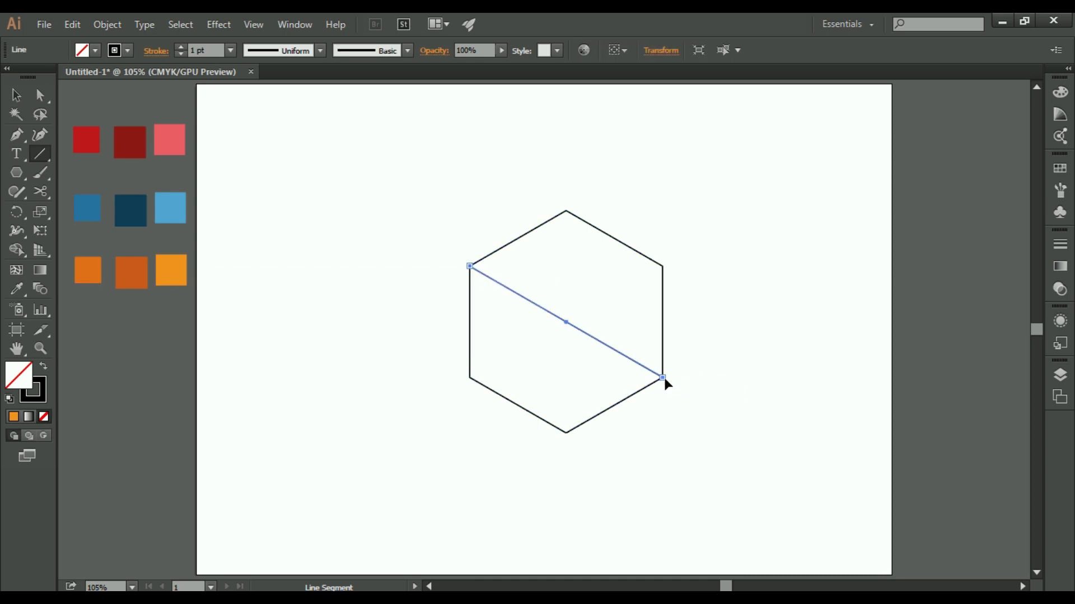
pyautogui.press('v')
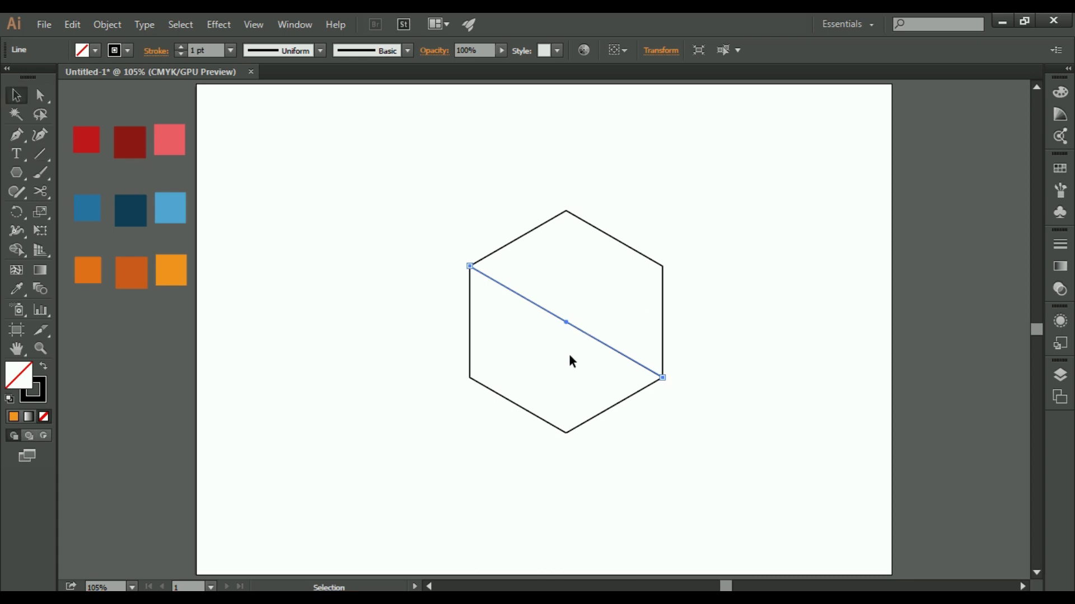
pyautogui.moveTo(42, 156); pyautogui.dragTo(136, 157)
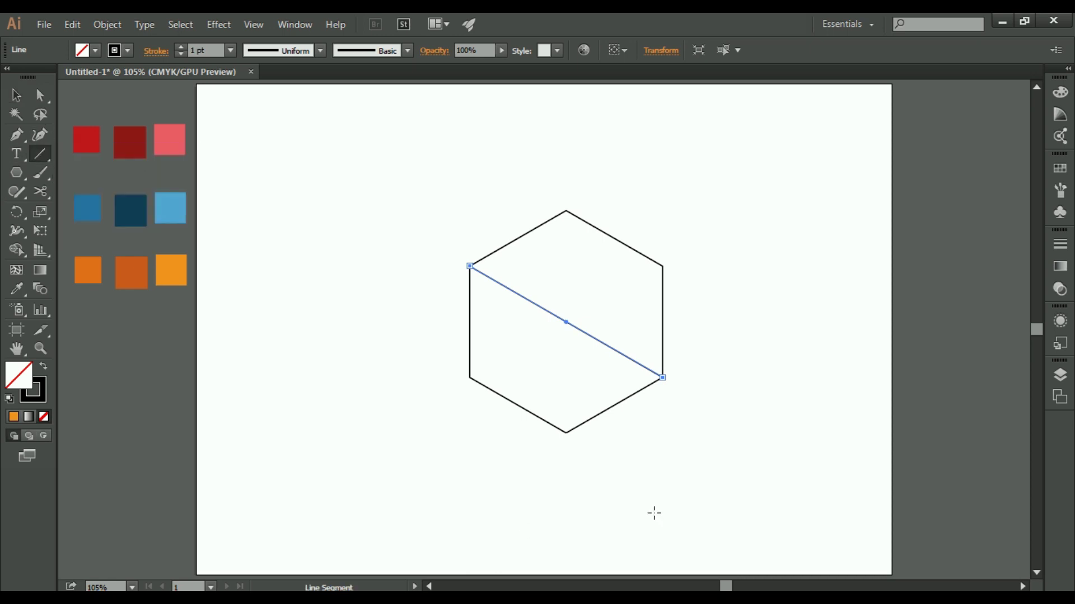
pyautogui.moveTo(470, 378); pyautogui.dragTo(672, 276)
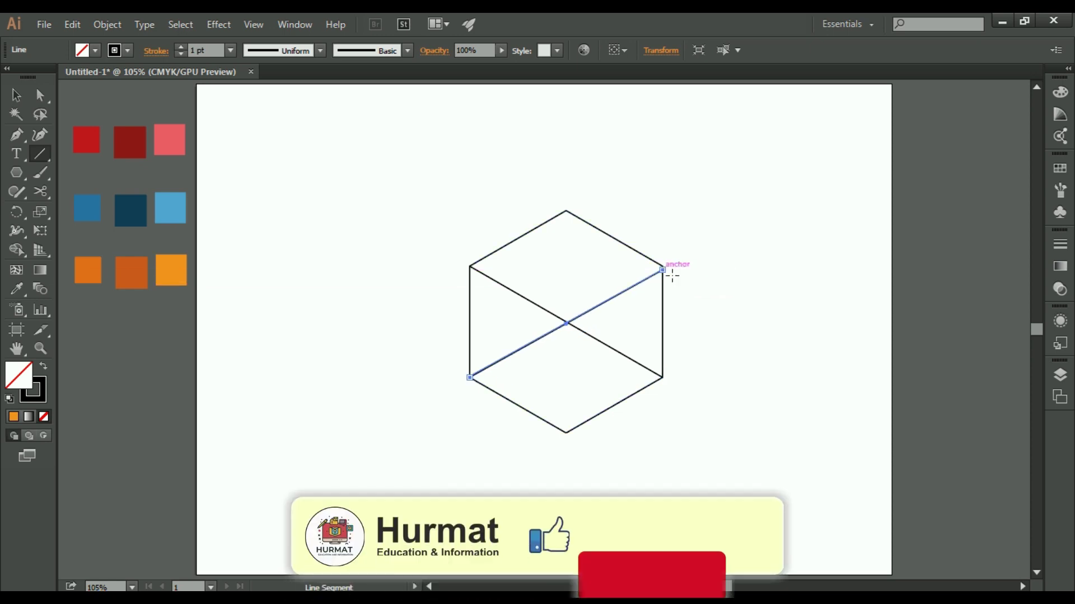
pyautogui.press('v')
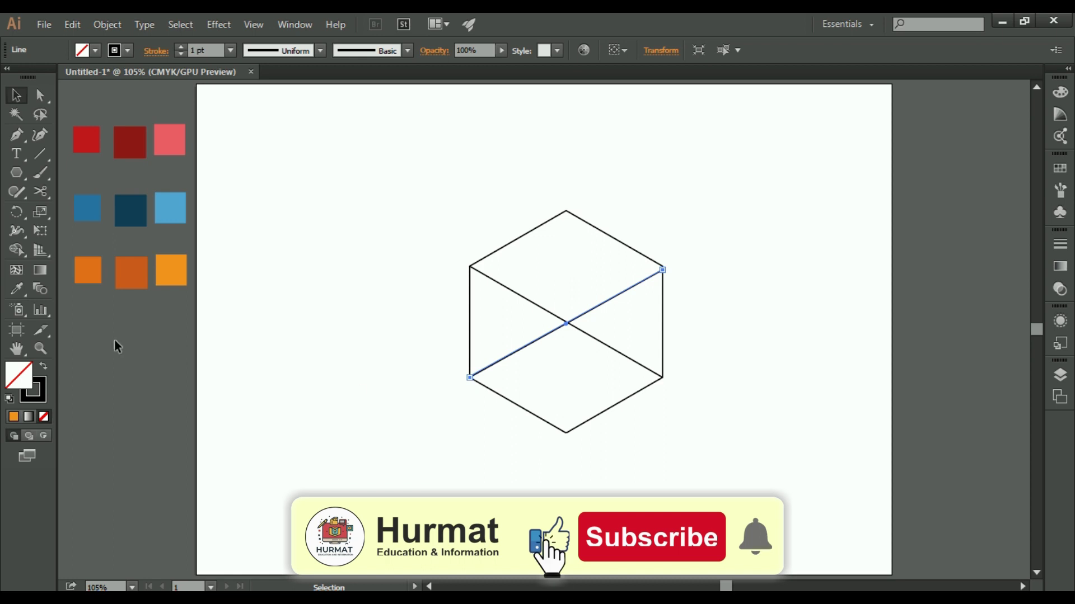
# Draw a vertical line segment from the hexagon's bottom corner up to the crossing of the diagonals.
pyautogui.click(37, 153)
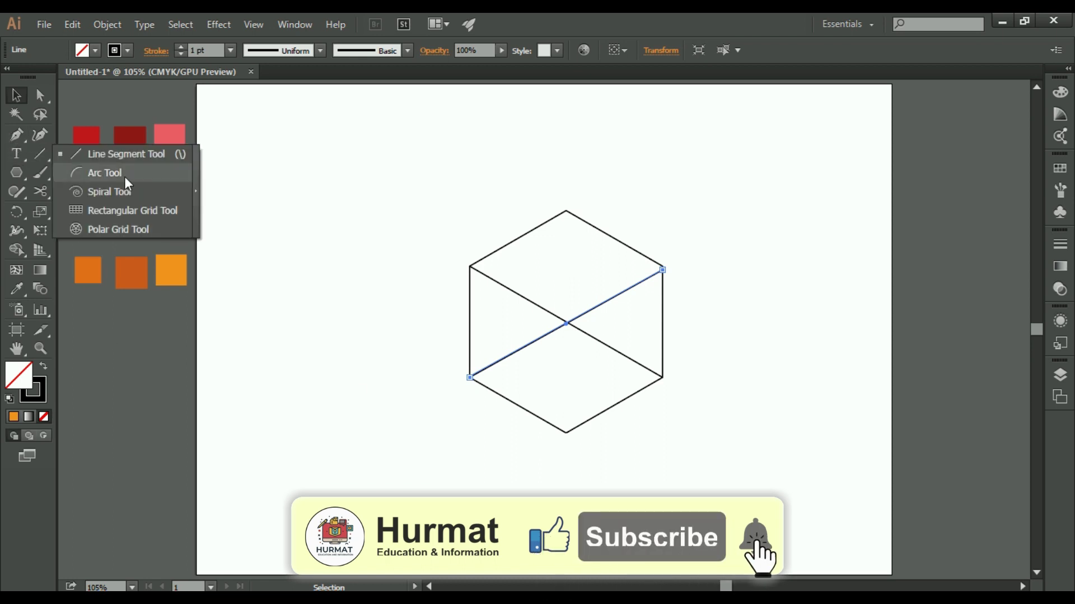
pyautogui.click(157, 156)
pyautogui.moveTo(572, 439); pyautogui.dragTo(573, 331)
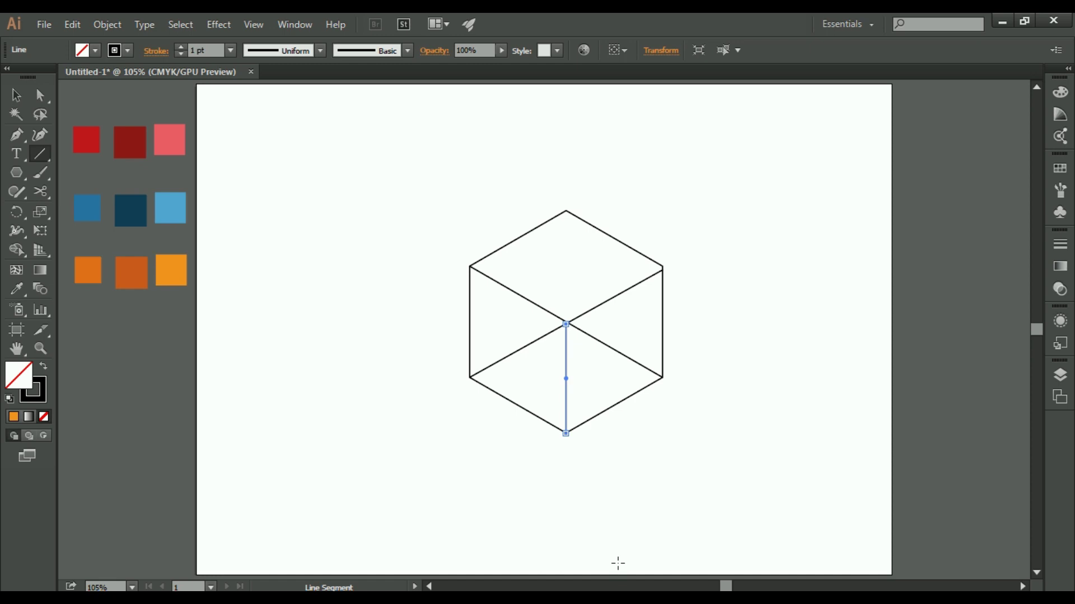
pyautogui.press('ctrl')
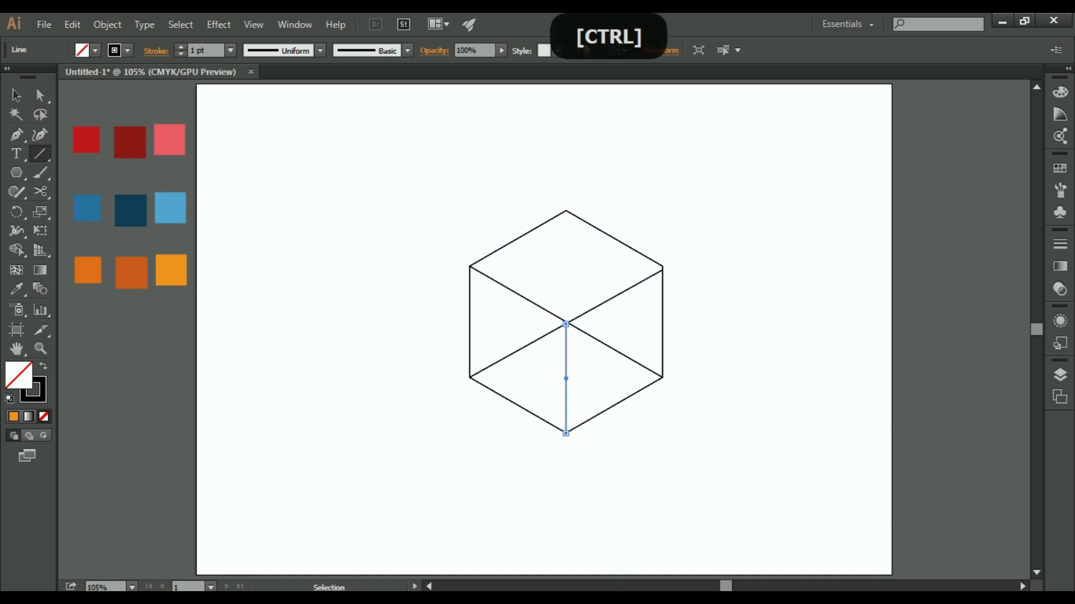
pyautogui.press('v')
pyautogui.click(750, 435)
# Undo the vertical line and both diagonal lines inside the hexagon.
pyautogui.press('ctrl')
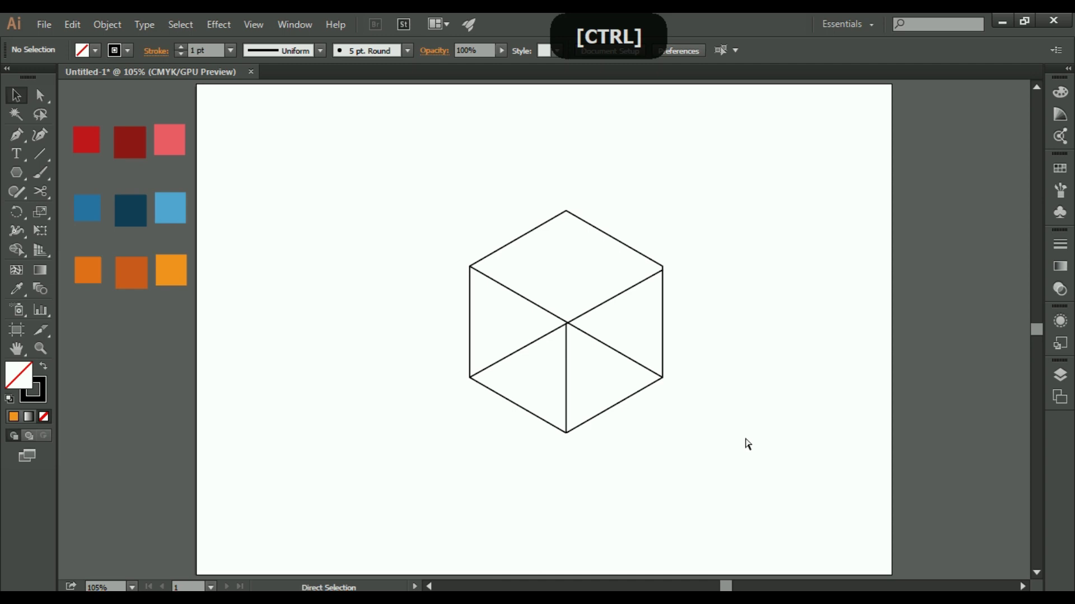
pyautogui.hotkey('ctrl', 'z')
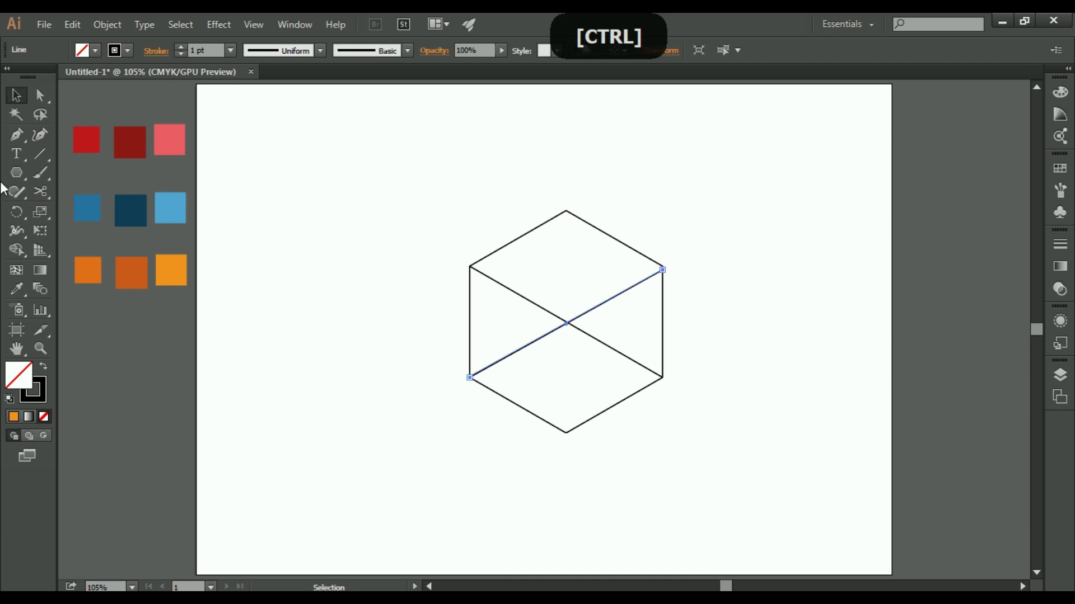
pyautogui.moveTo(39, 157); pyautogui.dragTo(144, 154)
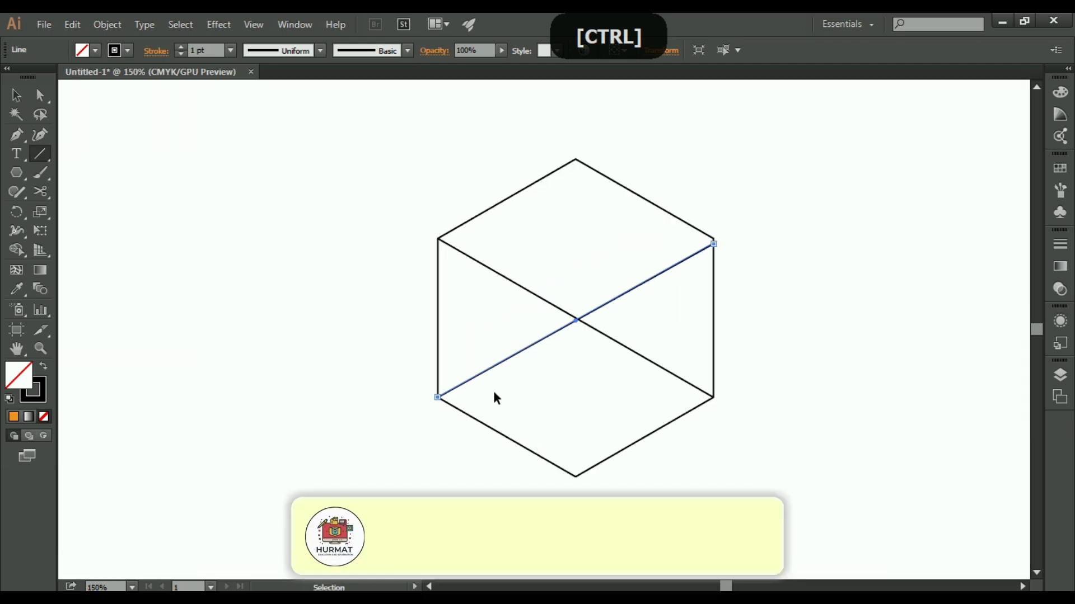
pyautogui.hotkey('ctrl', '+')
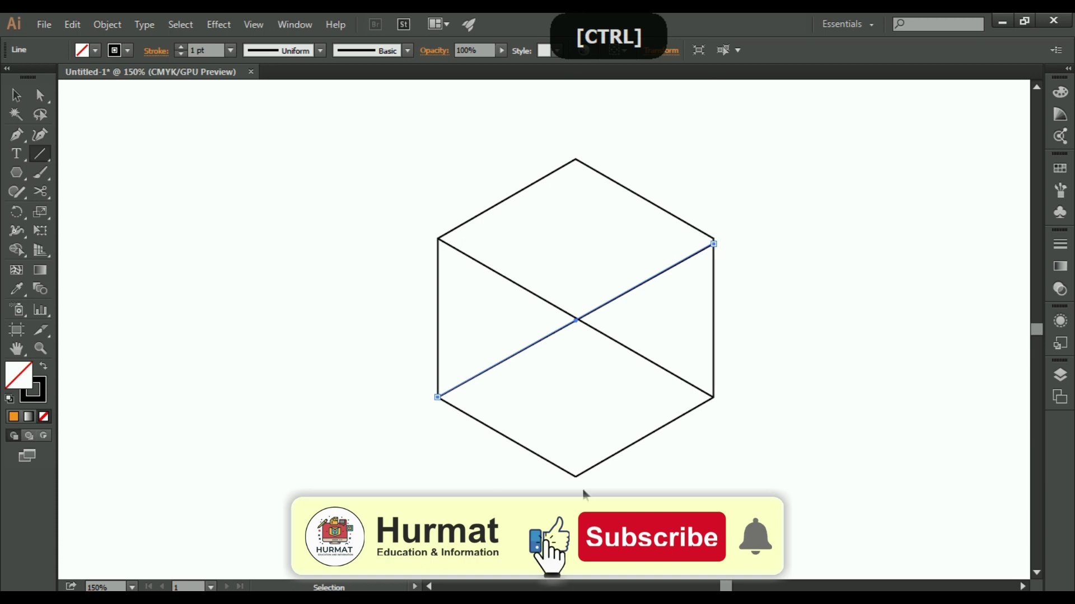
pyautogui.hotkey('ctrl', 'z')
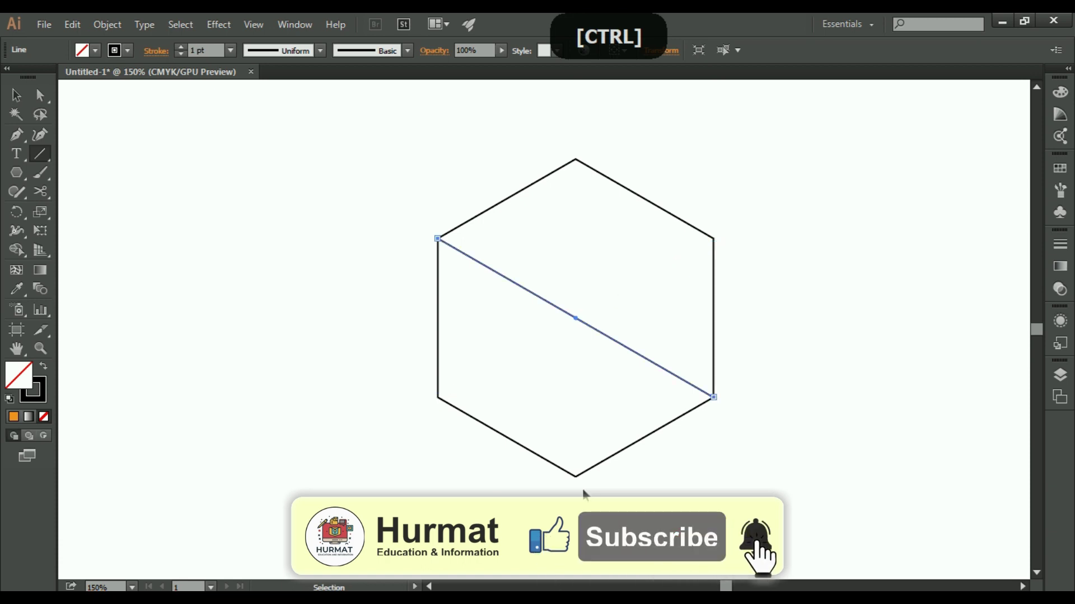
pyautogui.hotkey('ctrl', 'z')
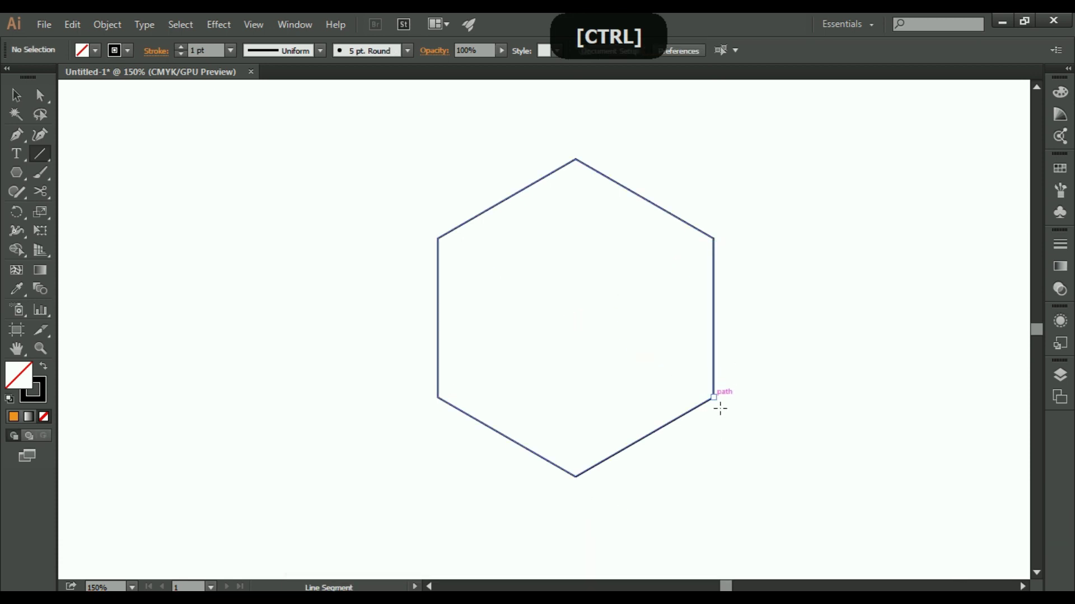
# Draw line segments from the hexagon's upper-left to lower-right corner and from its lower-left to upper-right corner, snapping exactly to the anchors.
pyautogui.hotkey('ctrl', '+')
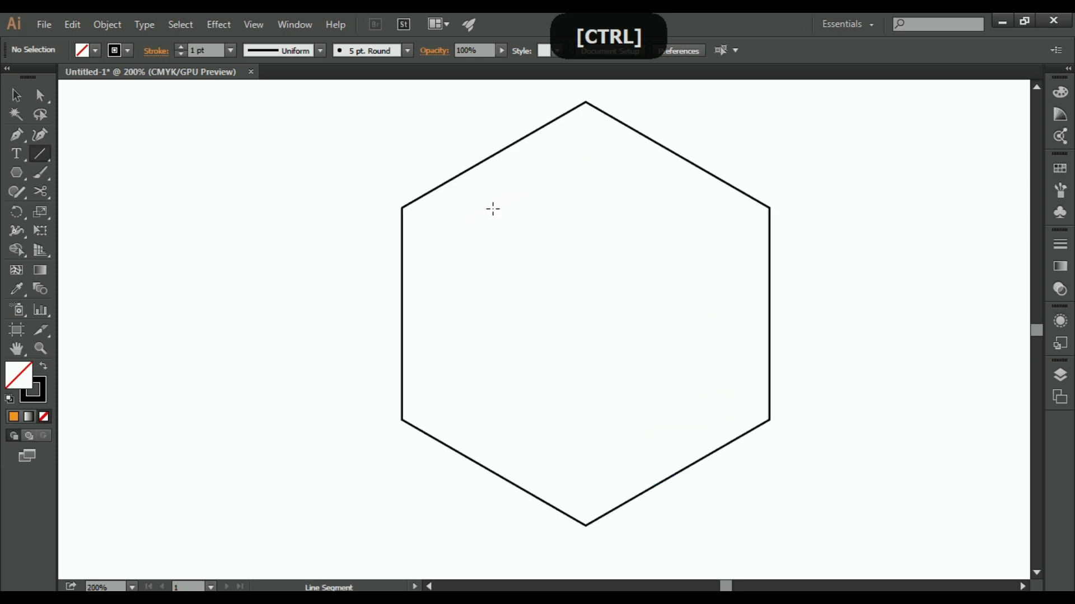
pyautogui.moveTo(404, 208); pyautogui.dragTo(776, 428)
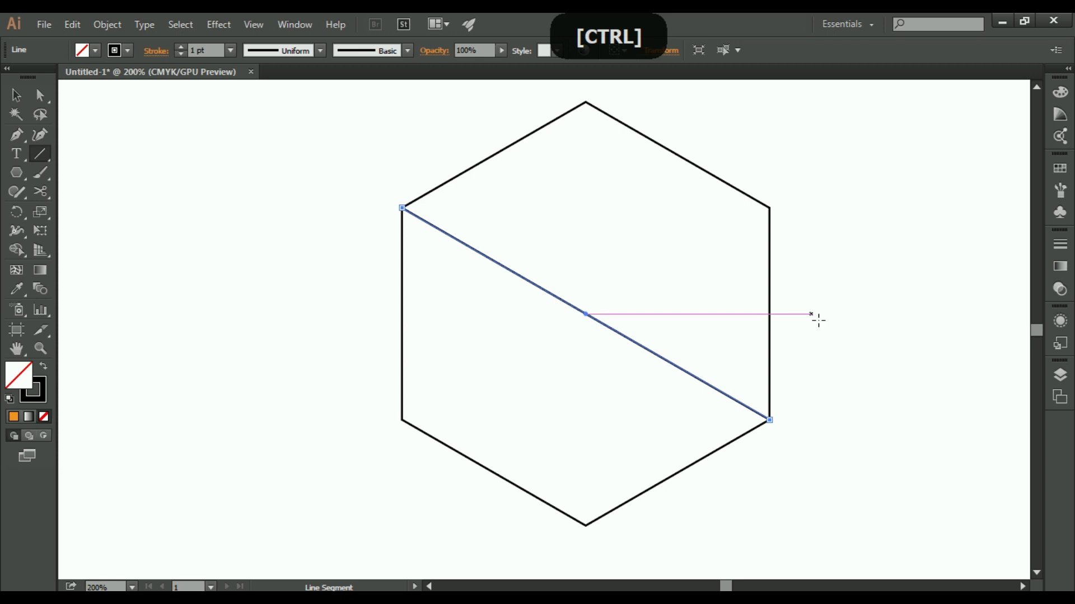
pyautogui.press('v')
pyautogui.press('ctrl')
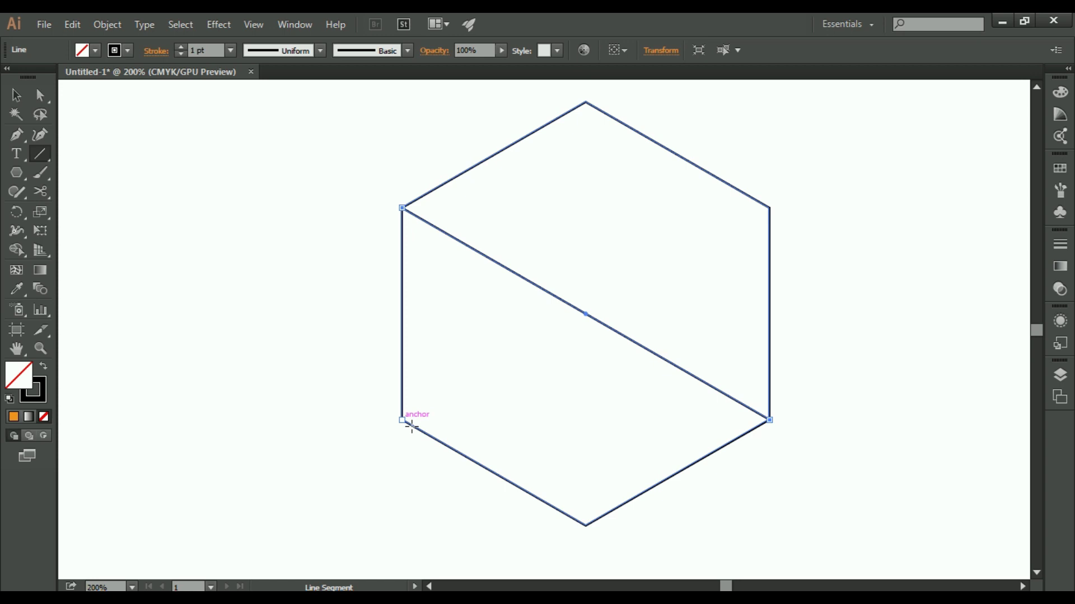
pyautogui.moveTo(420, 425); pyautogui.dragTo(772, 212)
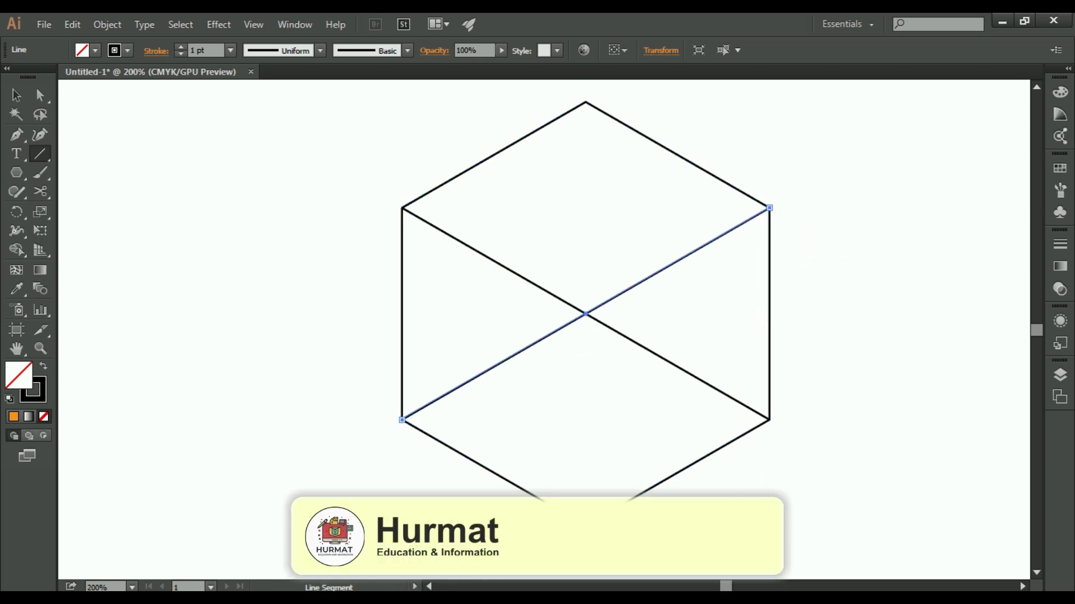
pyautogui.press('v')
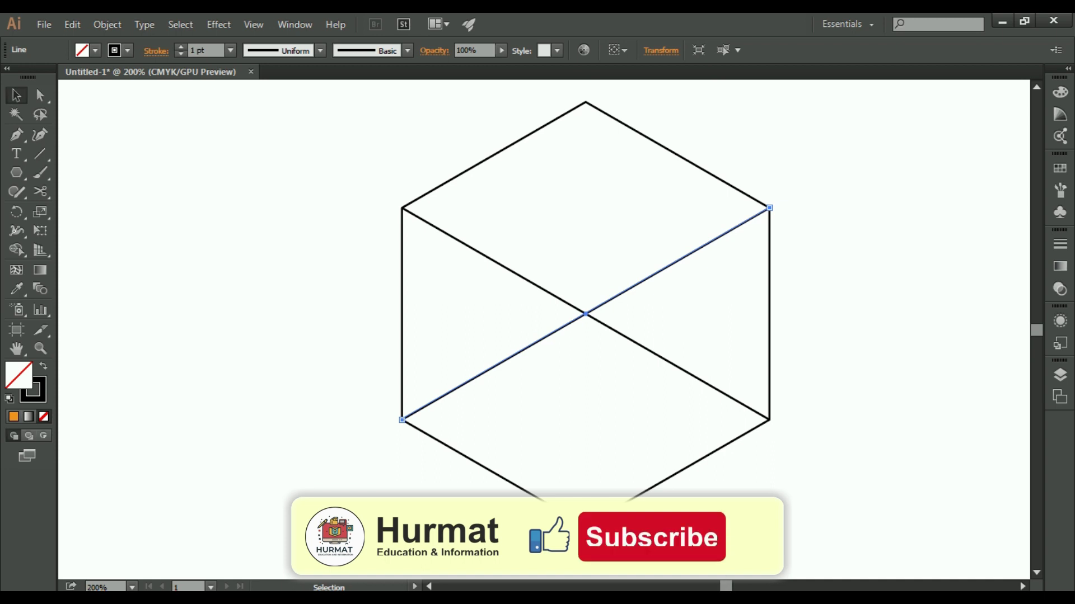
# Draw a vertical line segment from the hexagon's bottom anchor to the intersection of the two diagonals, then deselect it.
pyautogui.press('\\')
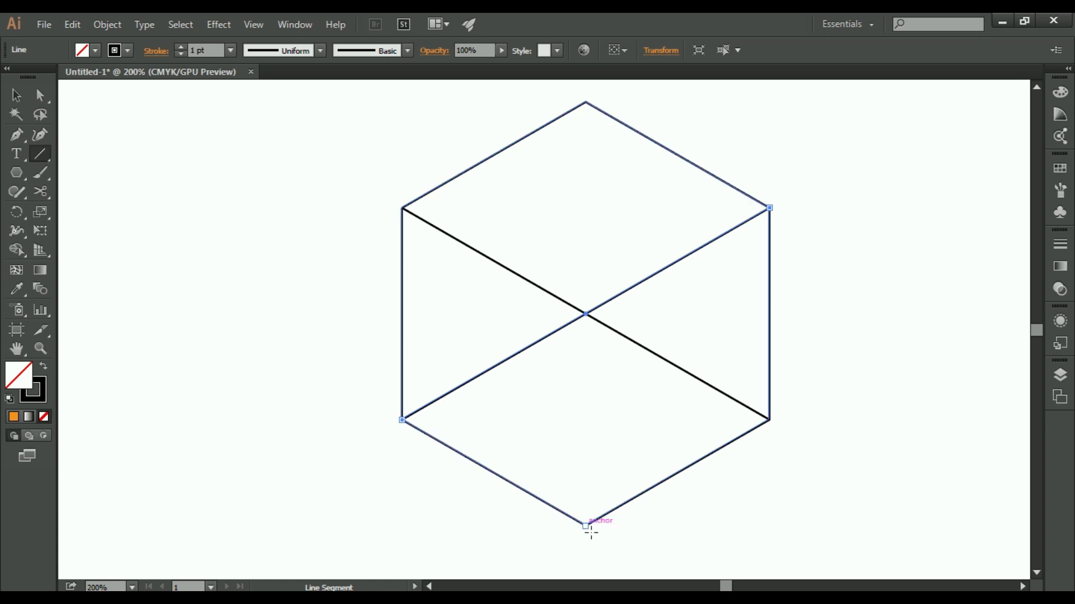
pyautogui.moveTo(590, 532); pyautogui.dragTo(587, 315)
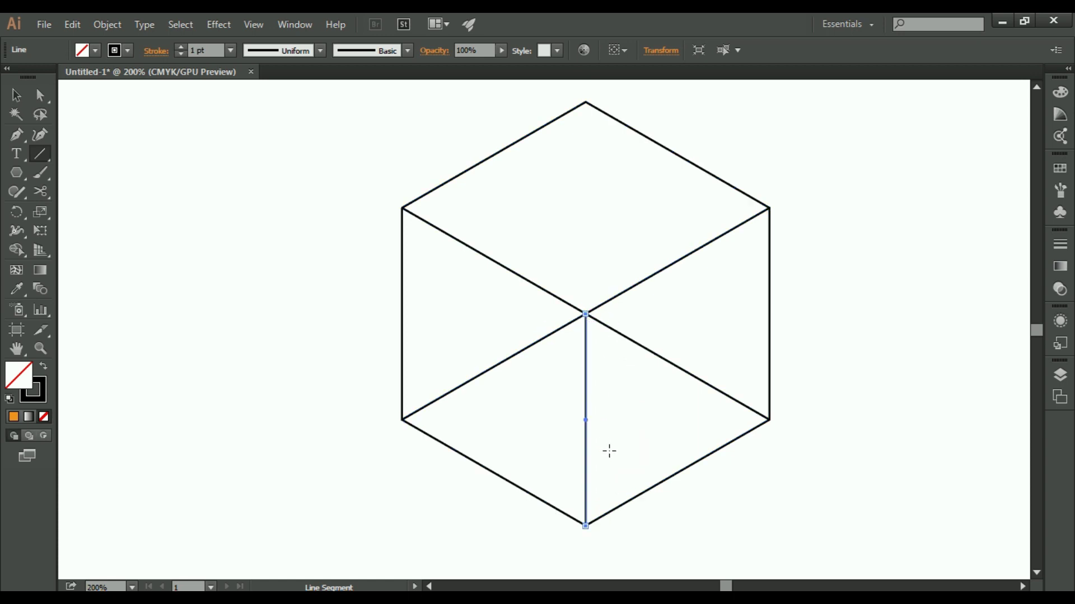
pyautogui.press('v')
pyautogui.click(881, 375)
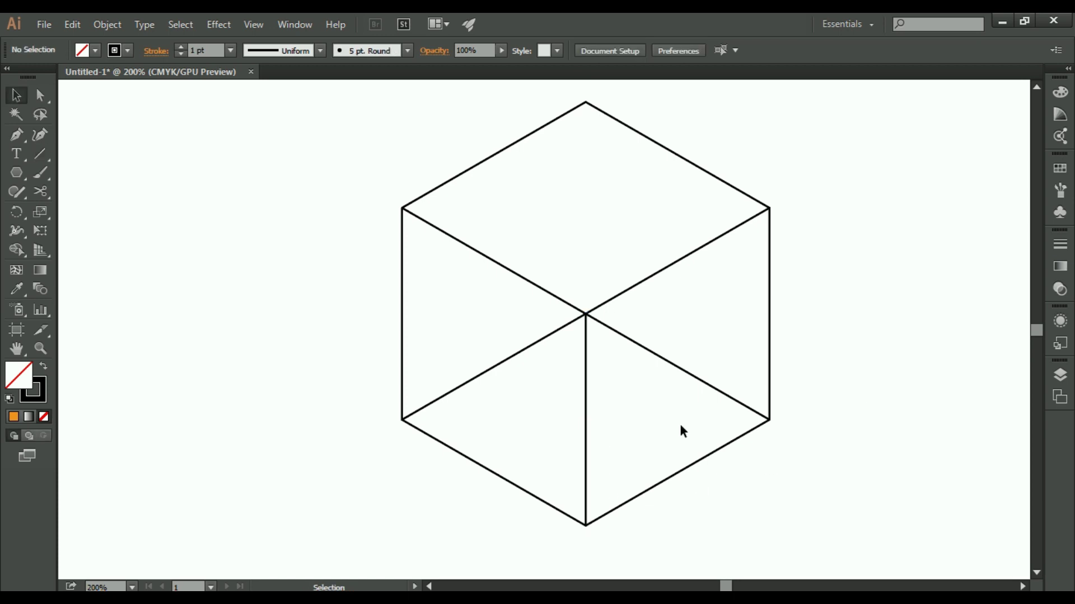
# Use the Shape Builder on the hexagon and its lines to merge the triangles on each side into the cube's left and right faces.
pyautogui.hotkey('ctrl', '-')
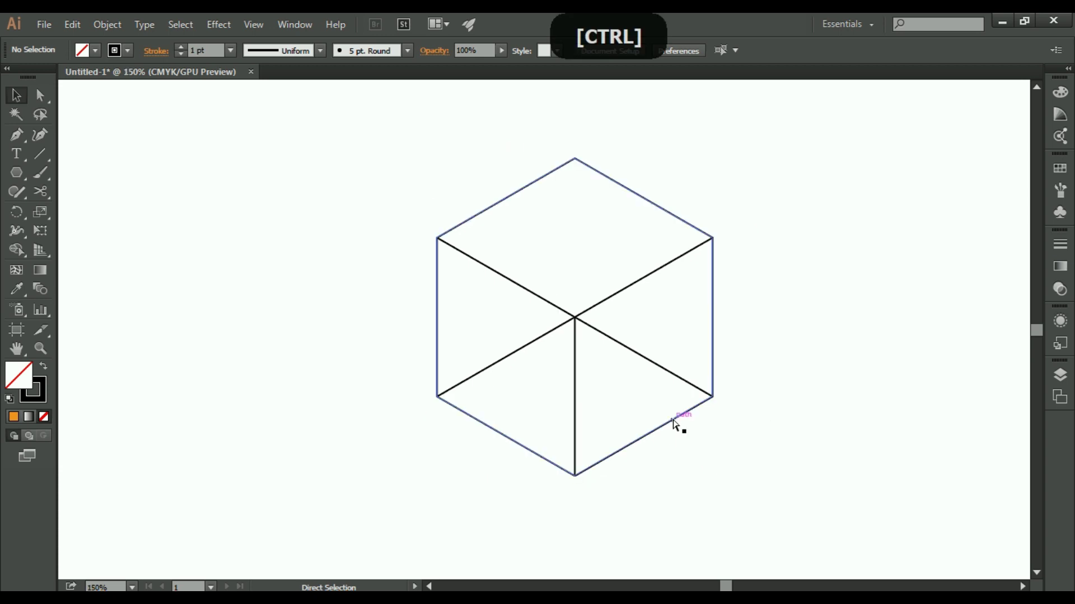
pyautogui.moveTo(328, 121); pyautogui.dragTo(863, 524)
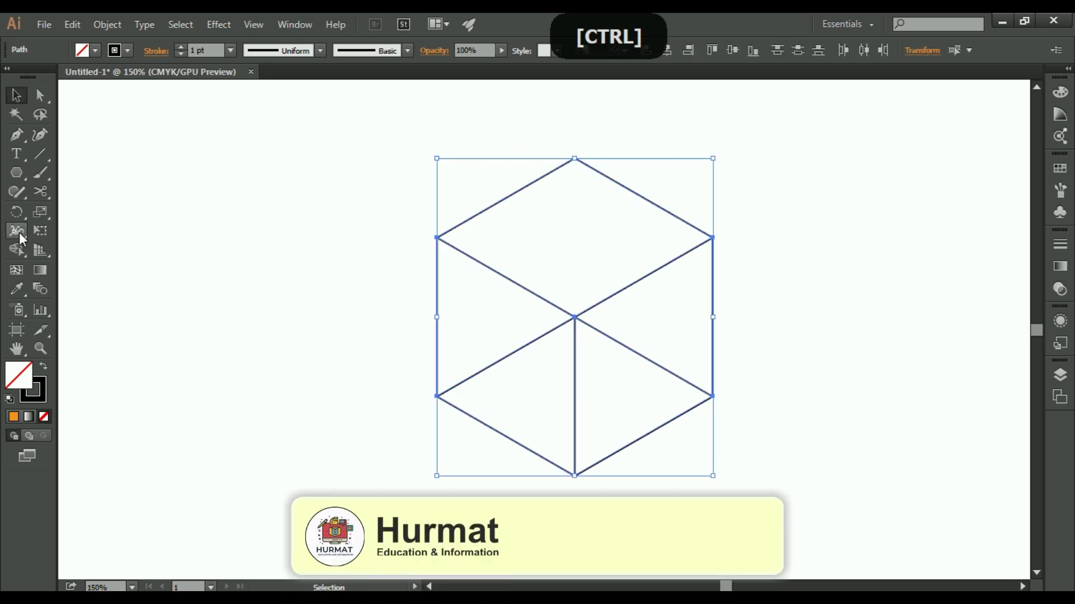
pyautogui.moveTo(17, 250); pyautogui.dragTo(134, 253)
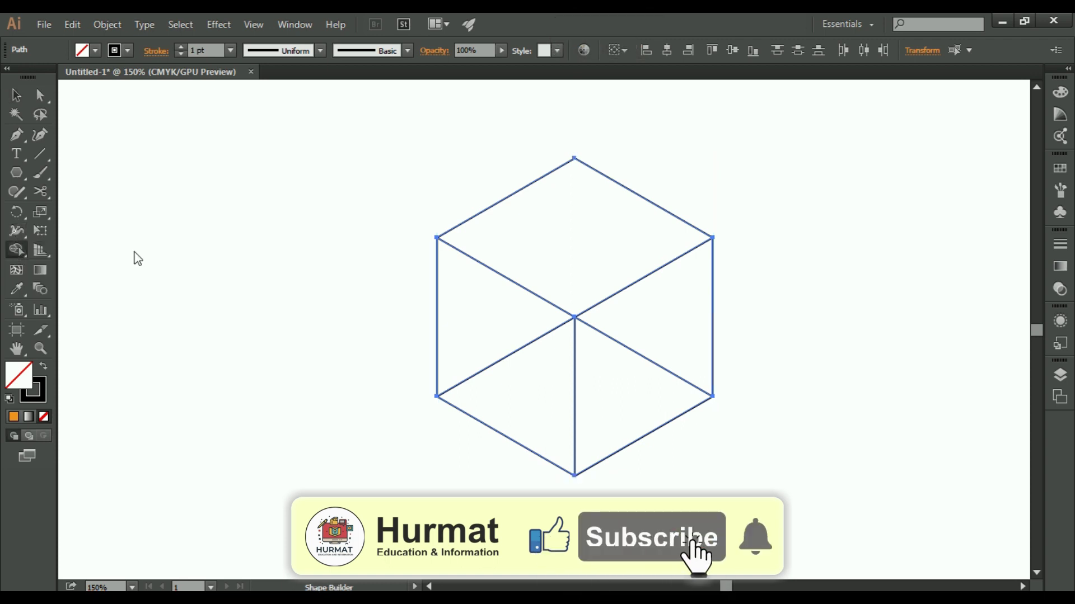
pyautogui.moveTo(520, 308); pyautogui.dragTo(547, 396)
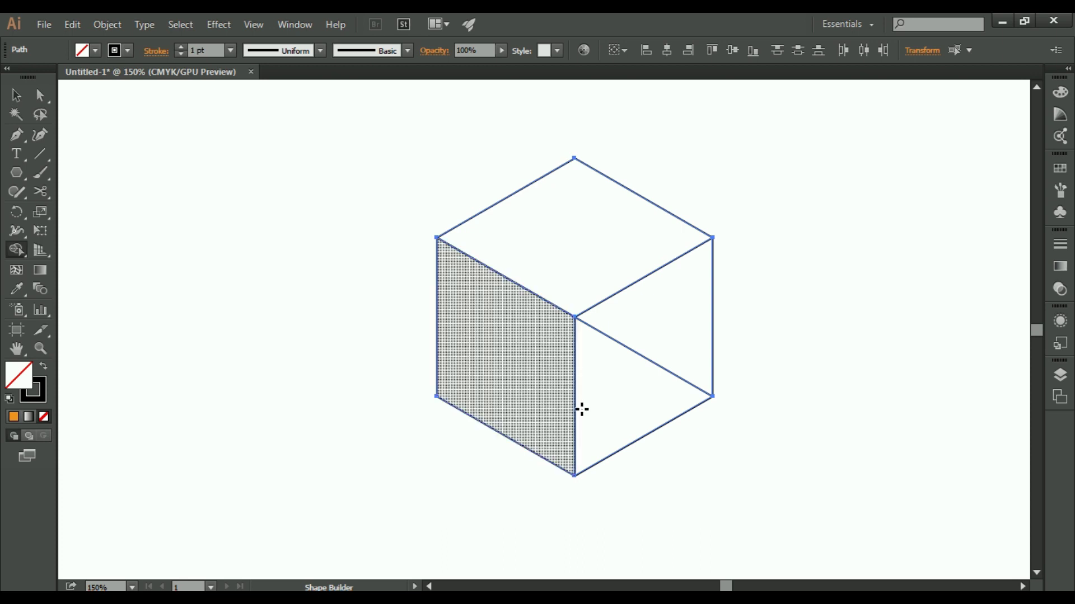
pyautogui.moveTo(683, 301); pyautogui.dragTo(621, 405)
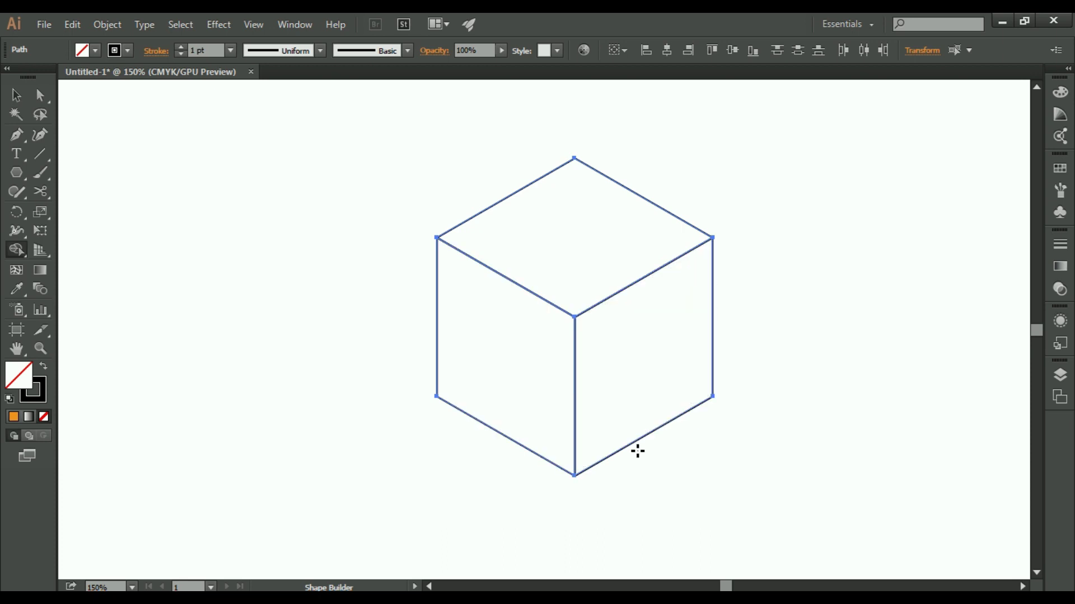
pyautogui.press('ctrl')
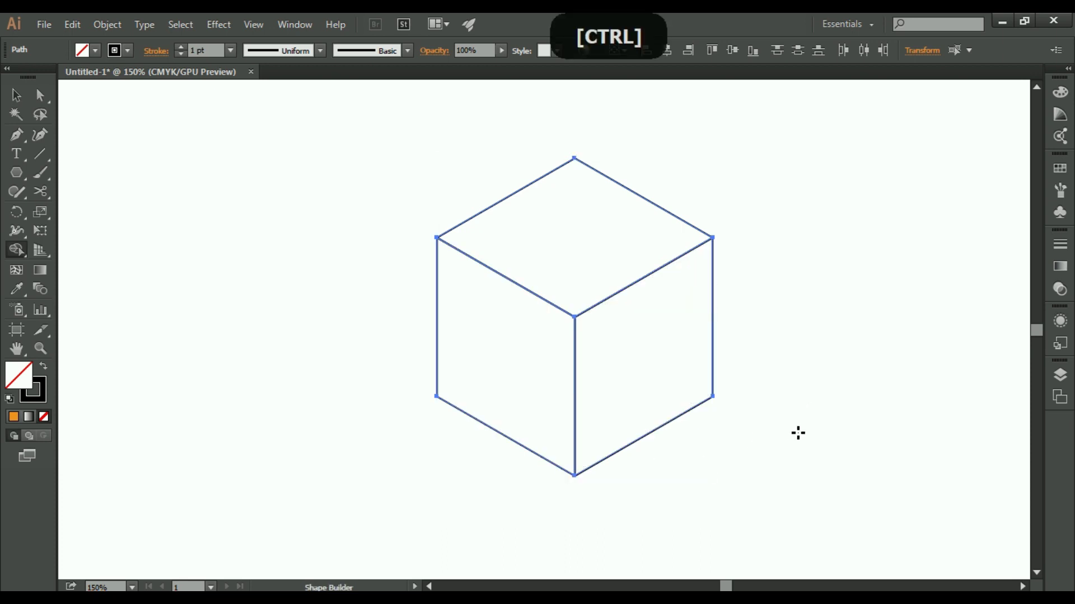
pyautogui.press('v')
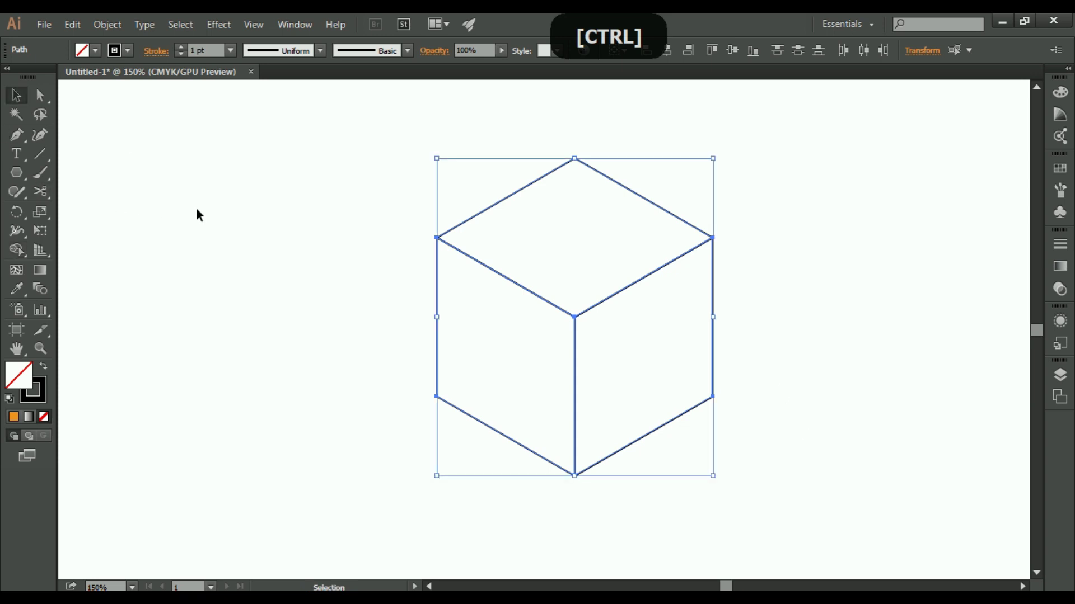
pyautogui.click(183, 211)
# Duplicate the cube's left face up and to the left, snapping the copy's right edge onto the cube's left vertical edge.
pyautogui.click(438, 283)
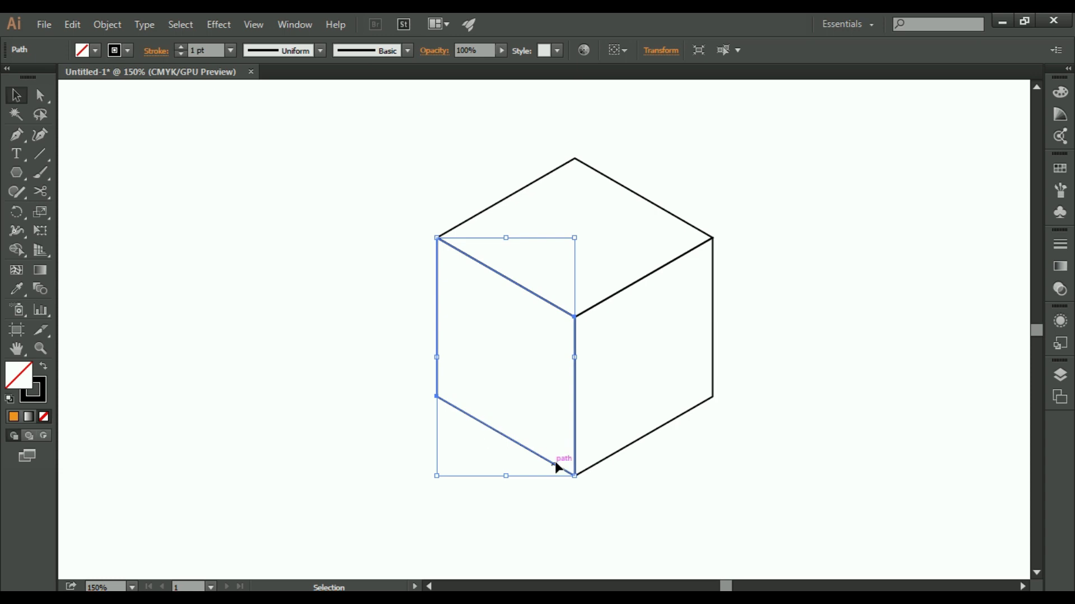
pyautogui.moveTo(552, 468); pyautogui.dragTo(413, 382)
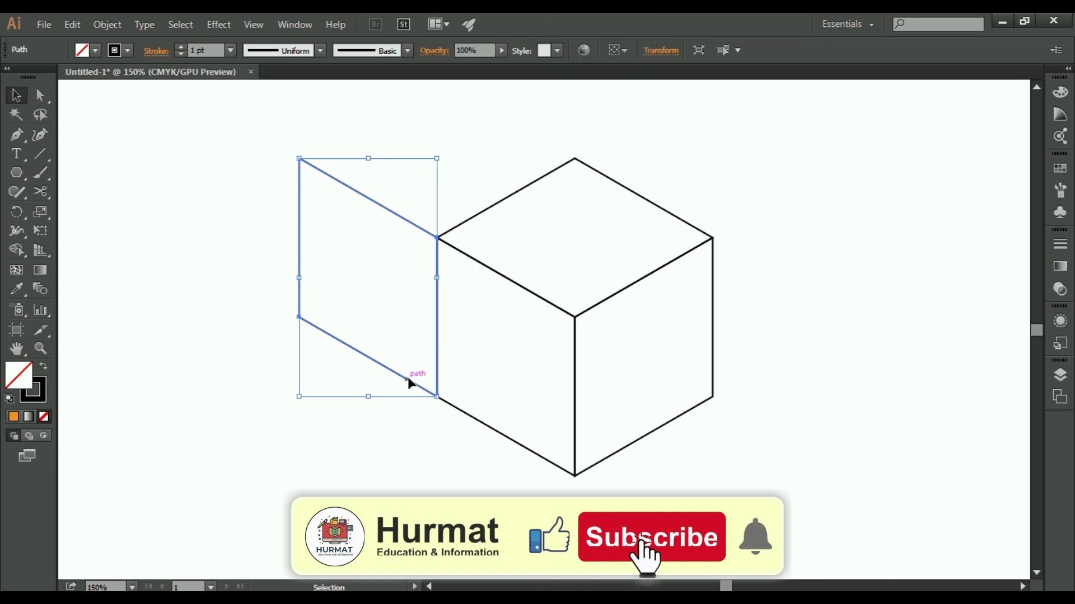
pyautogui.press('ctrl')
pyautogui.hotkey('ctrl', '-')
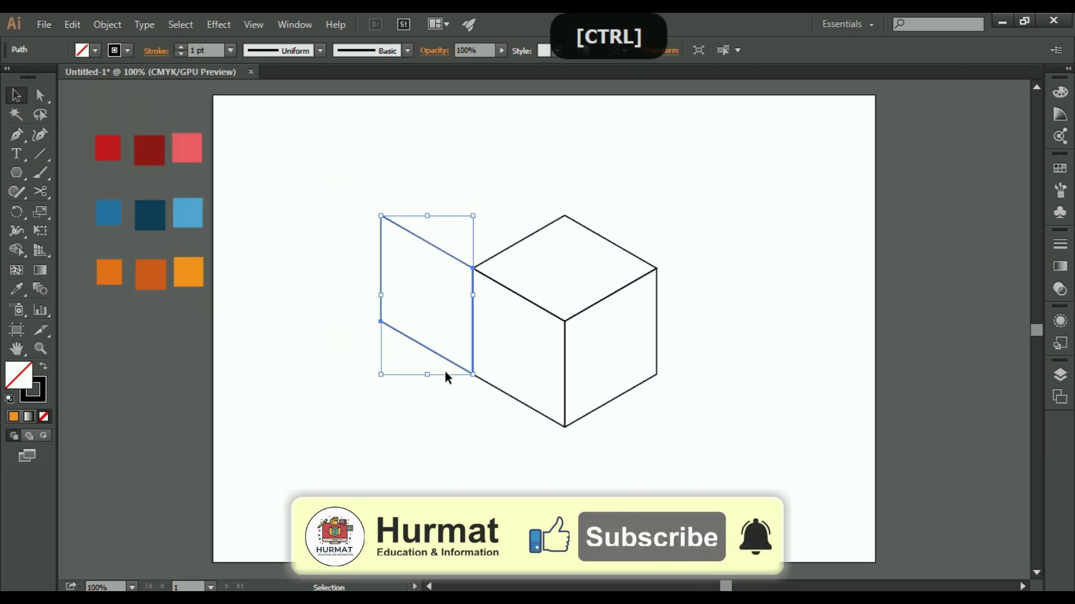
# Duplicate the copied face once more up-left to continue the diagonal row, and place another copy directly beneath that outermost face.
pyautogui.press('alt')
pyautogui.moveTo(445, 362); pyautogui.dragTo(350, 412)
pyautogui.press('space')
pyautogui.moveTo(474, 414); pyautogui.dragTo(480, 499)
pyautogui.click(457, 204)
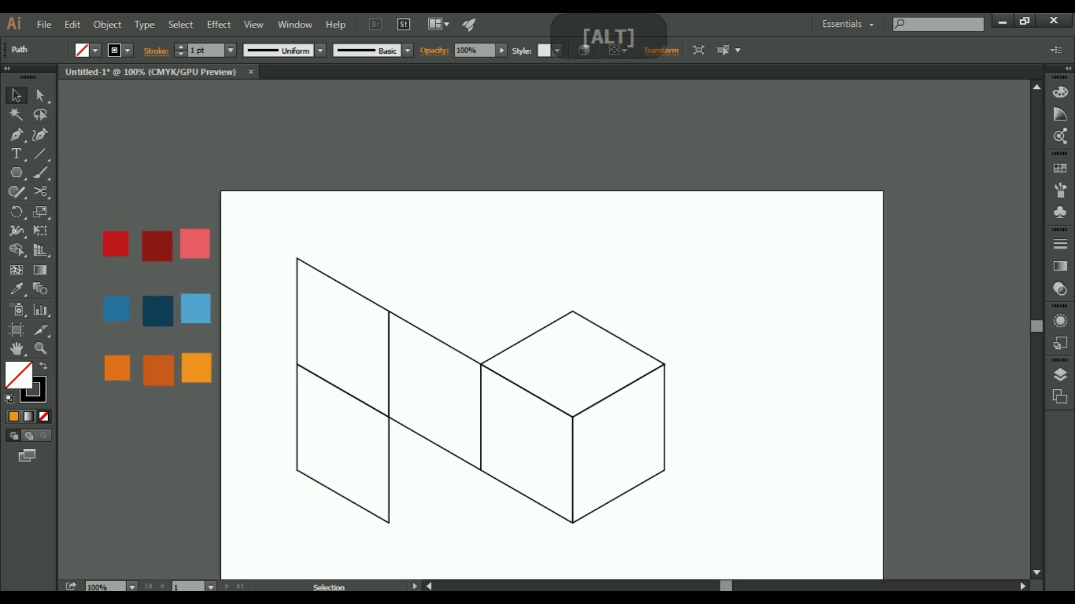
# Duplicate the lowest face straight up to the top of the column, snapping it onto the face below, and deselect it.
pyautogui.click(388, 472)
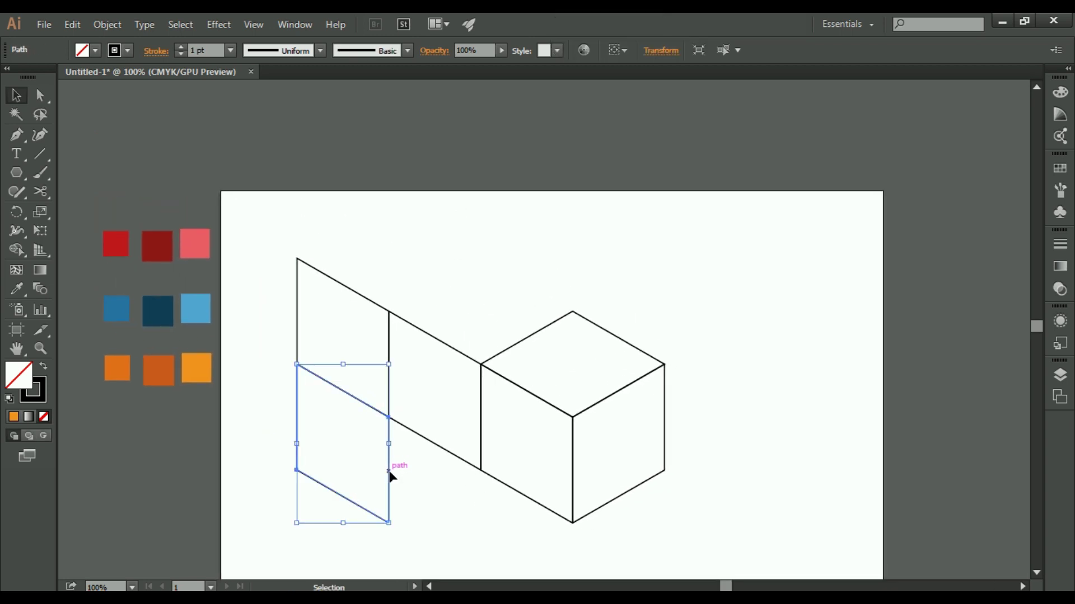
pyautogui.press('alt')
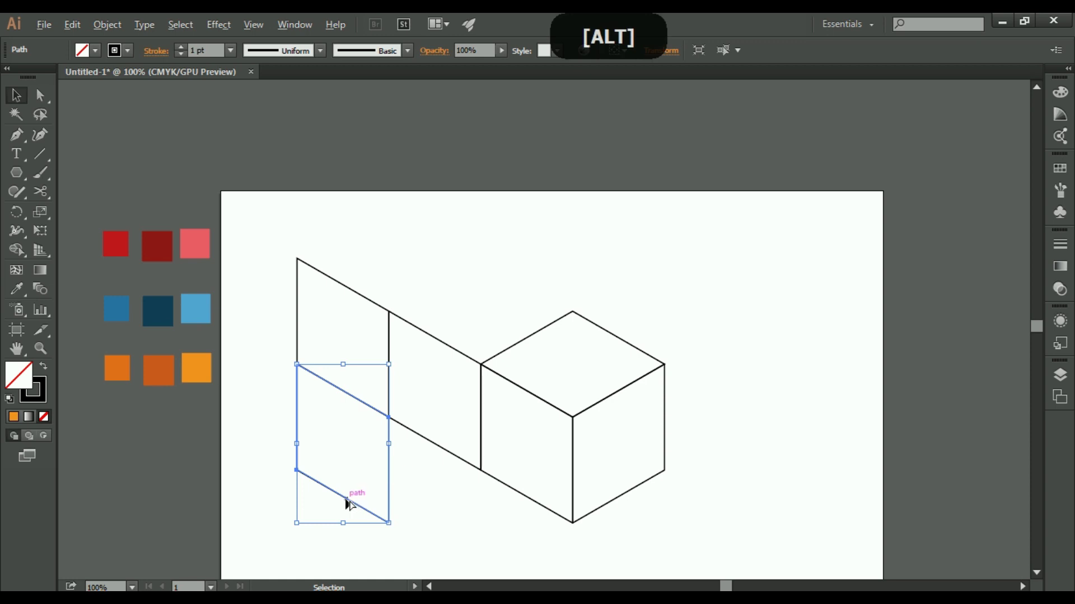
pyautogui.moveTo(348, 504); pyautogui.dragTo(347, 290)
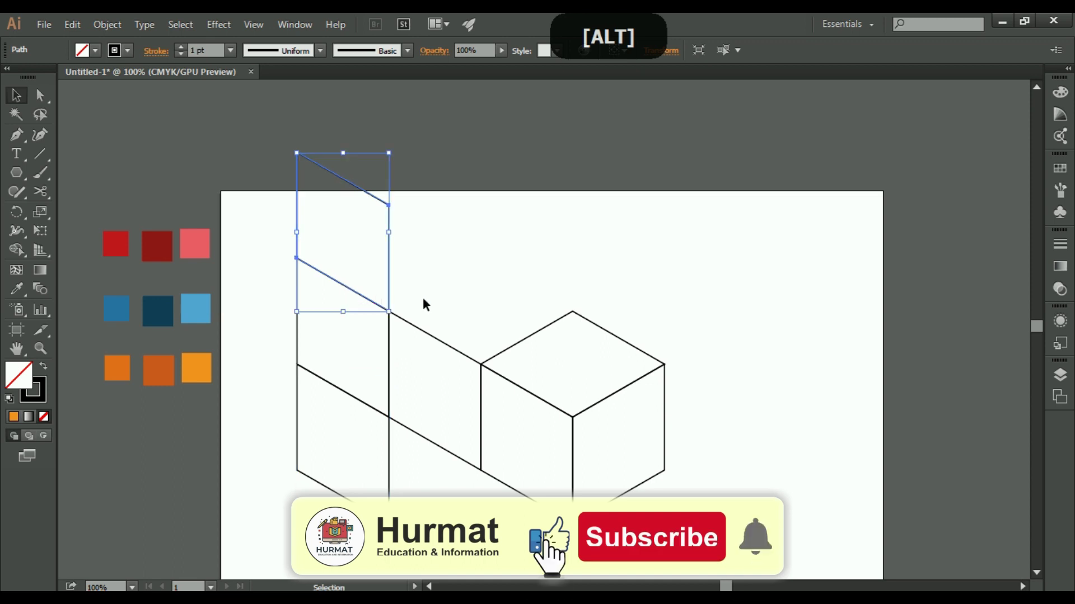
pyautogui.click(445, 271)
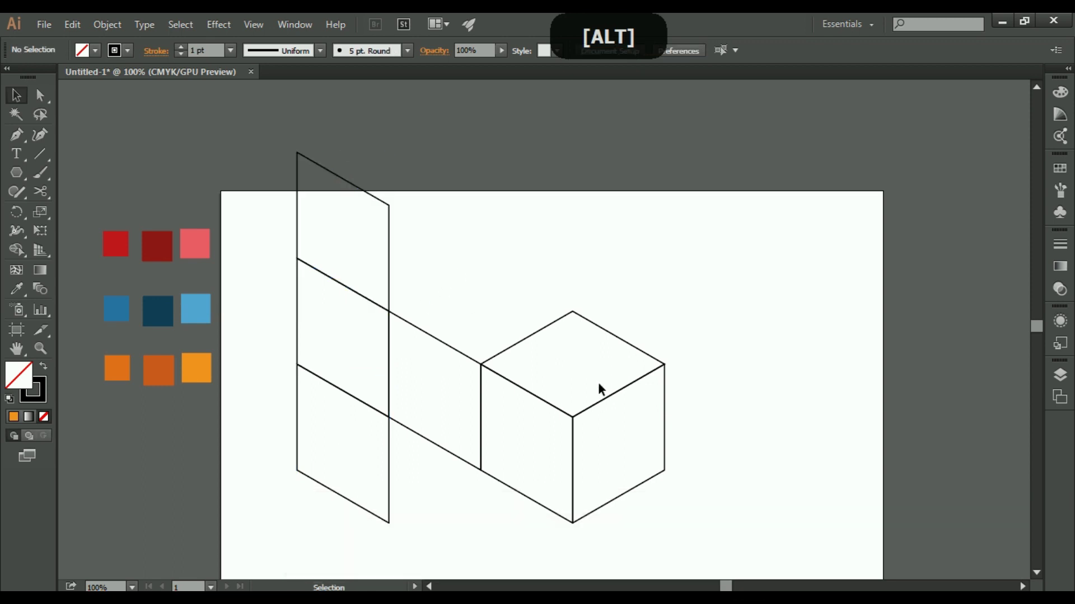
# Duplicate the cube's top rhombus face onto the top edge of the three-face column, snapping the corners together, and deselect it.
pyautogui.click(641, 354)
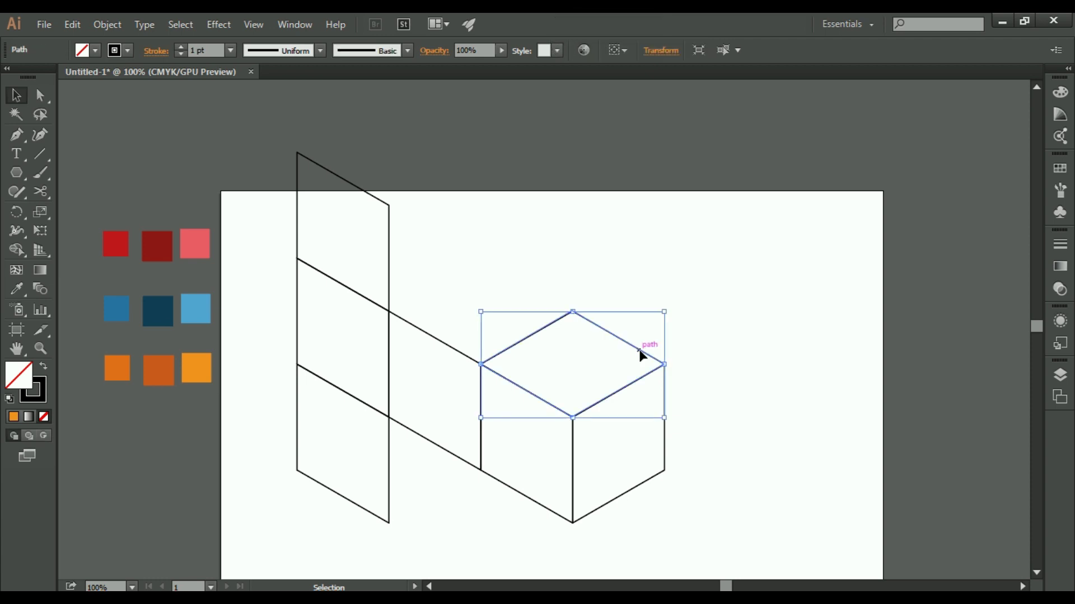
pyautogui.press('alt')
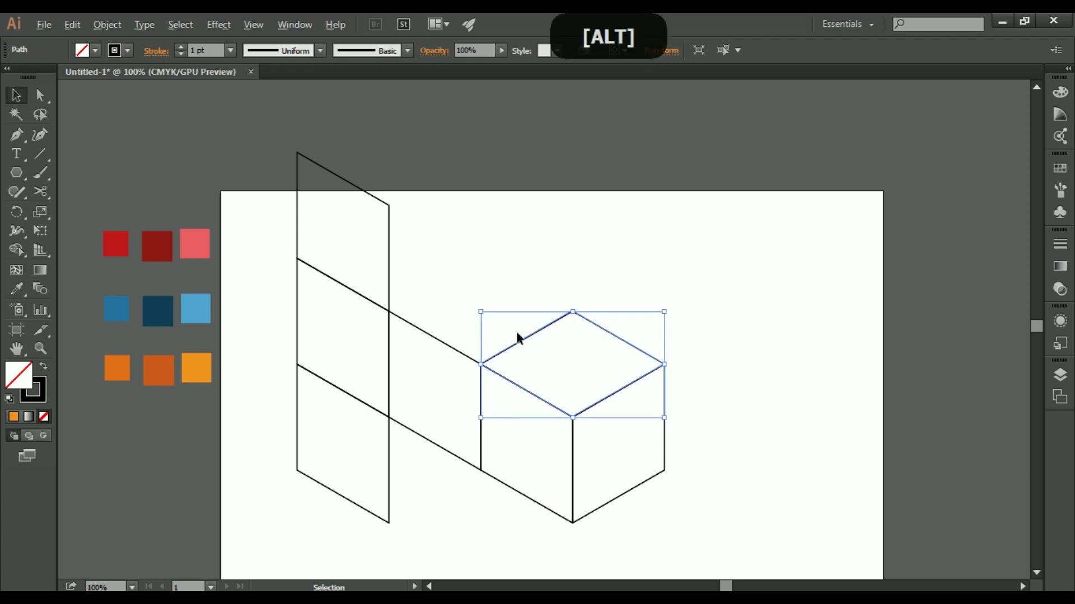
pyautogui.moveTo(599, 405); pyautogui.dragTo(416, 196)
pyautogui.click(473, 279)
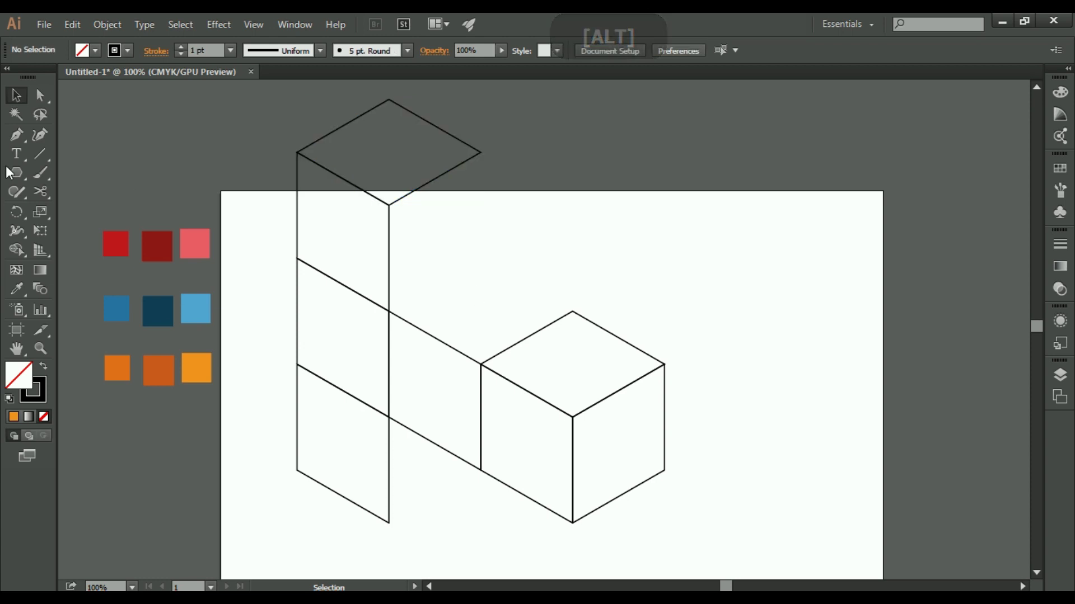
# Draw a line segment from the column's lowest anchor up to the cube's lower-left corner, then deselect it.
pyautogui.moveTo(37, 157); pyautogui.dragTo(106, 159)
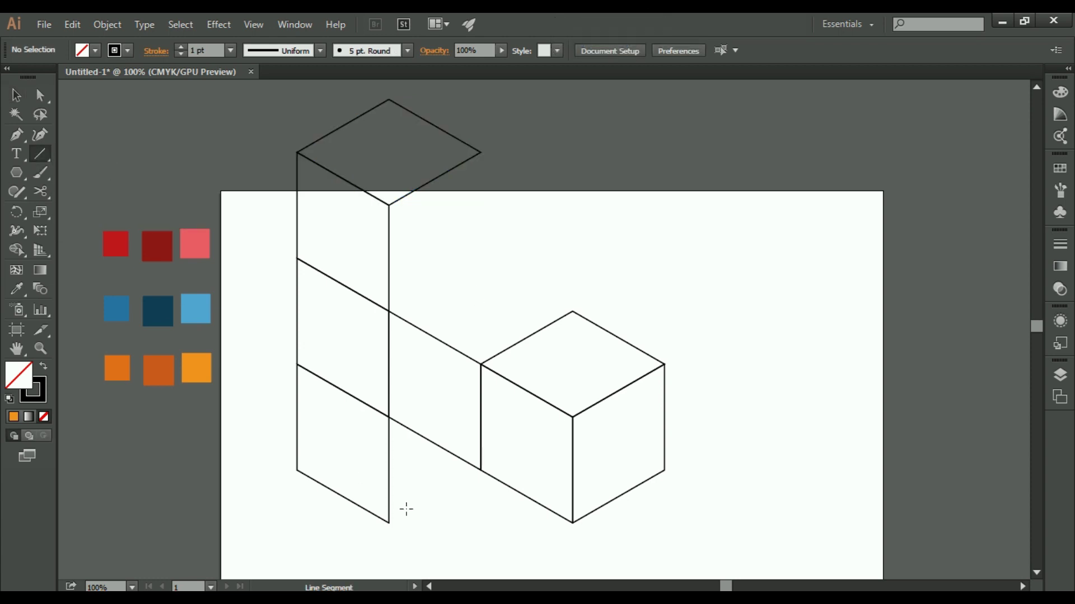
pyautogui.press('ctrl')
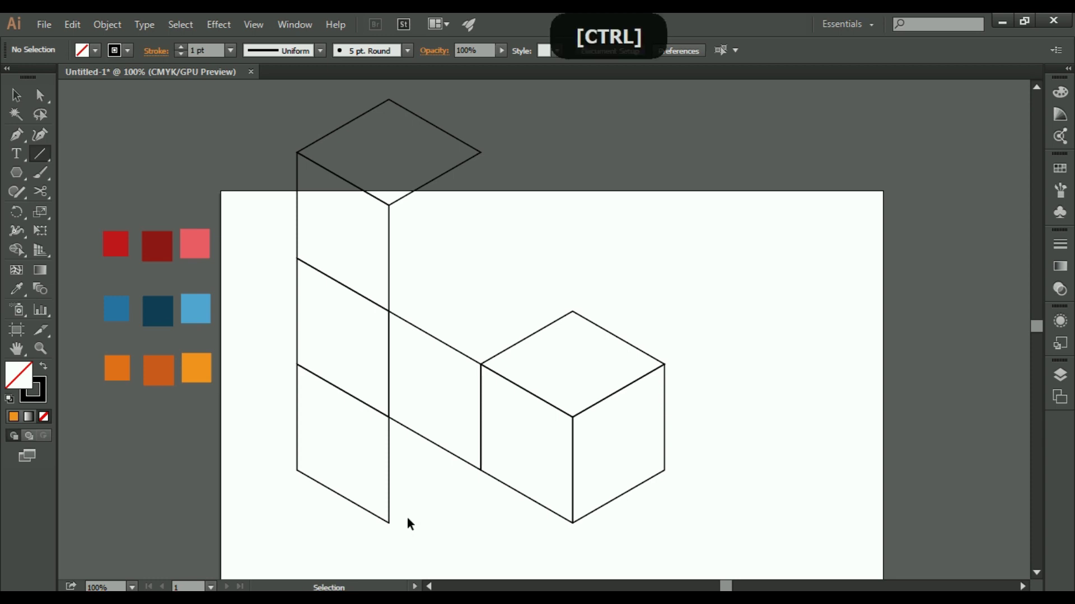
pyautogui.hotkey('ctrl', '+')
pyautogui.hotkey('ctrl', '+')
pyautogui.press('space')
pyautogui.moveTo(413, 472)
pyautogui.mouseDown()
pyautogui.moveTo(453, 271)
pyautogui.moveTo(478, 223)
pyautogui.mouseUp()
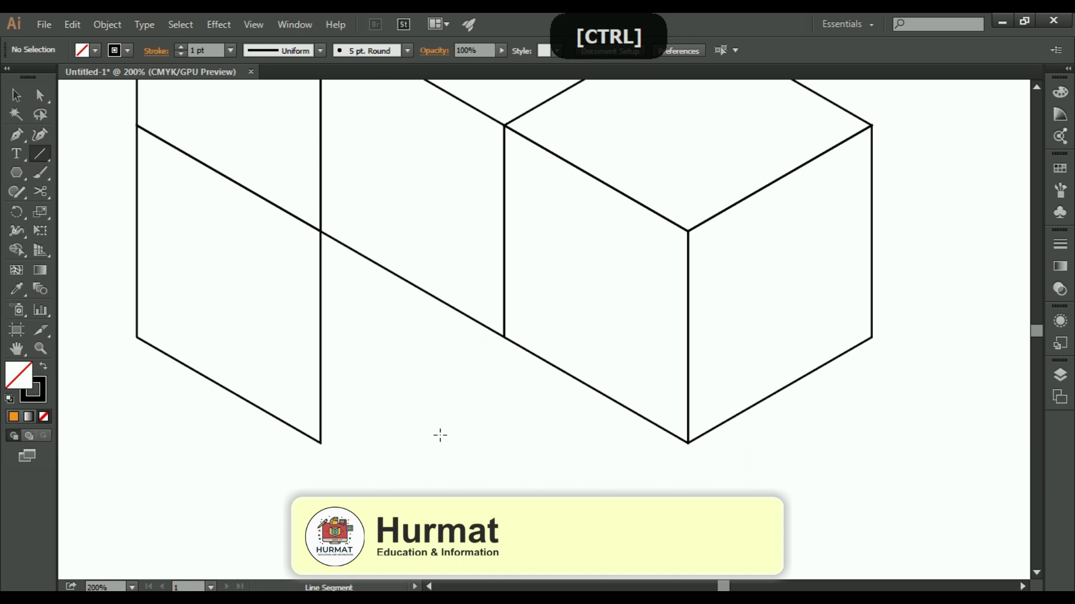
pyautogui.hotkey('ctrl', '=')
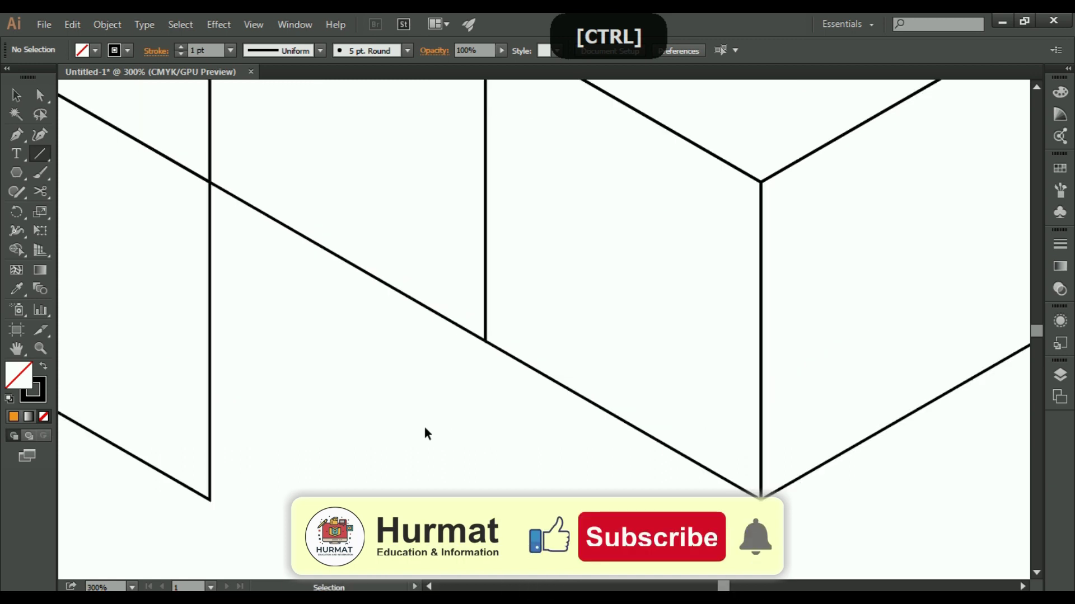
pyautogui.hotkey('ctrl', '=')
pyautogui.moveTo(431, 434); pyautogui.dragTo(573, 377)
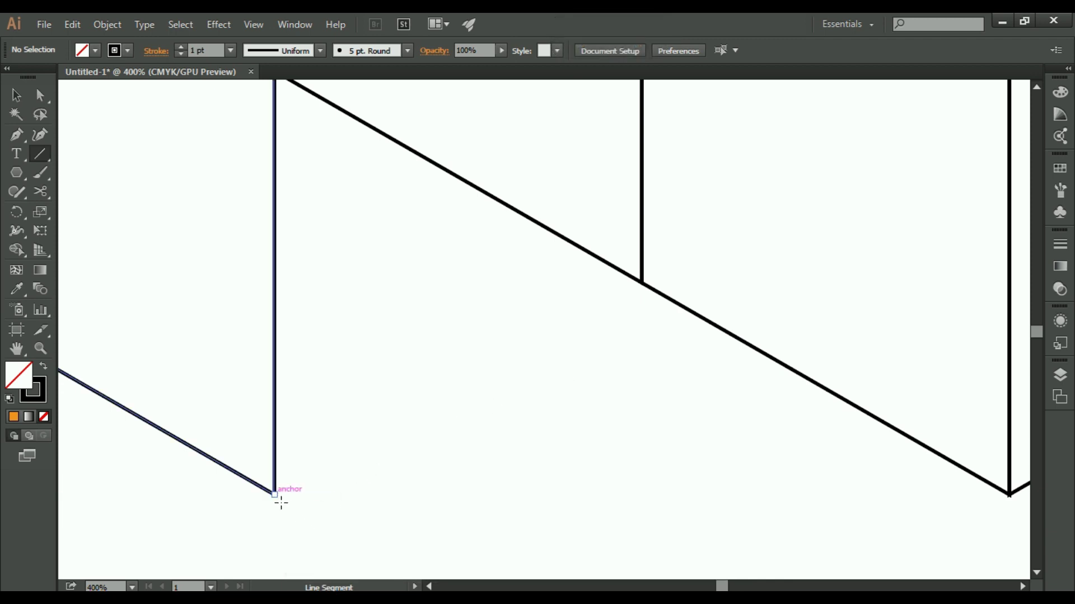
pyautogui.moveTo(281, 502); pyautogui.dragTo(644, 286)
pyautogui.press('space')
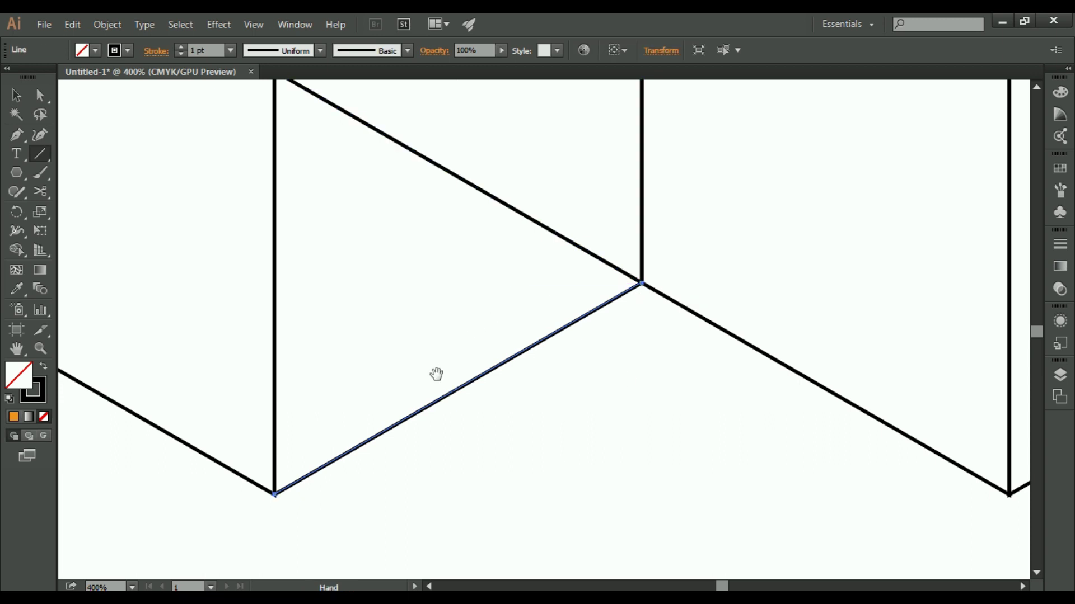
pyautogui.moveTo(422, 355); pyautogui.dragTo(438, 389)
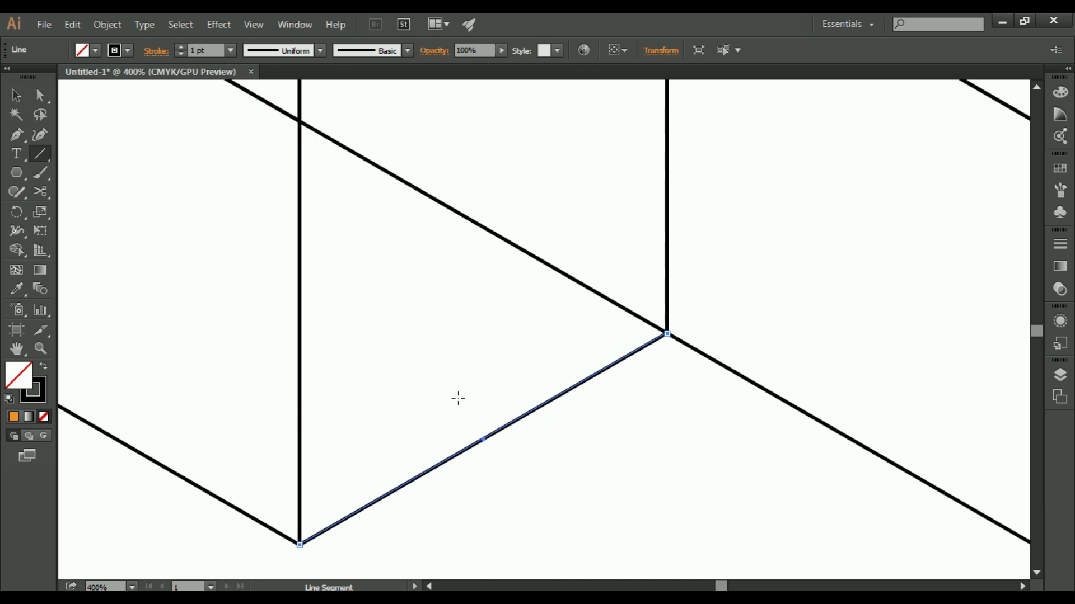
pyautogui.press('v')
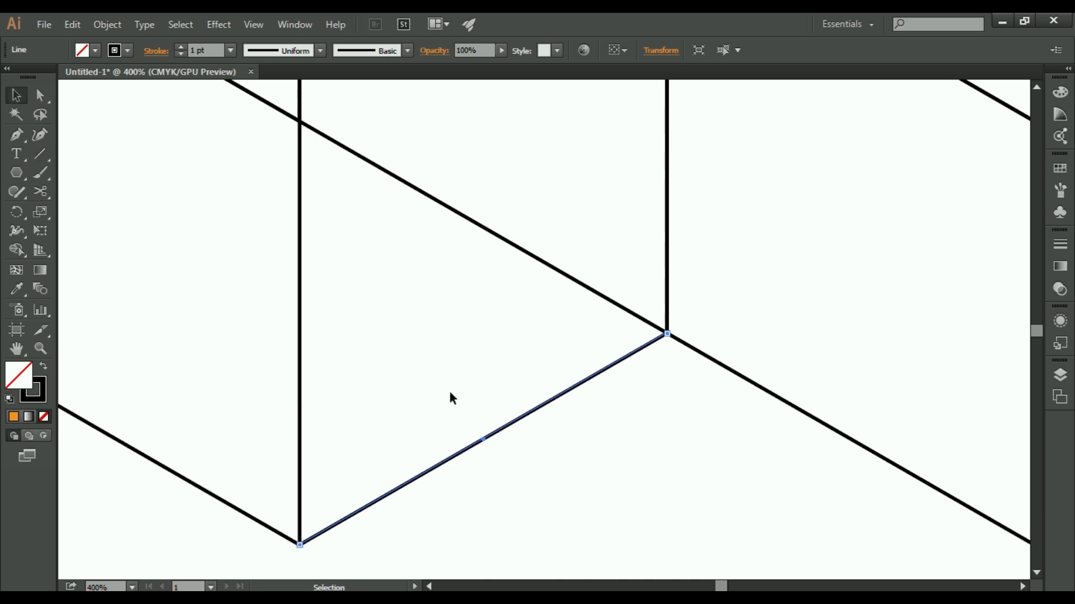
pyautogui.press('\\')
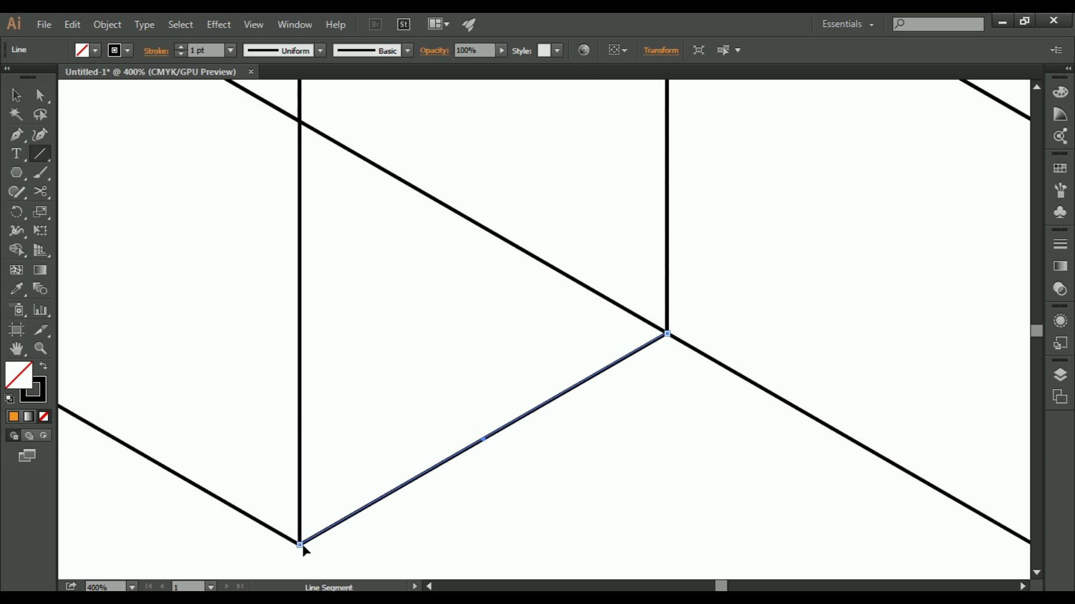
pyautogui.click(17, 97)
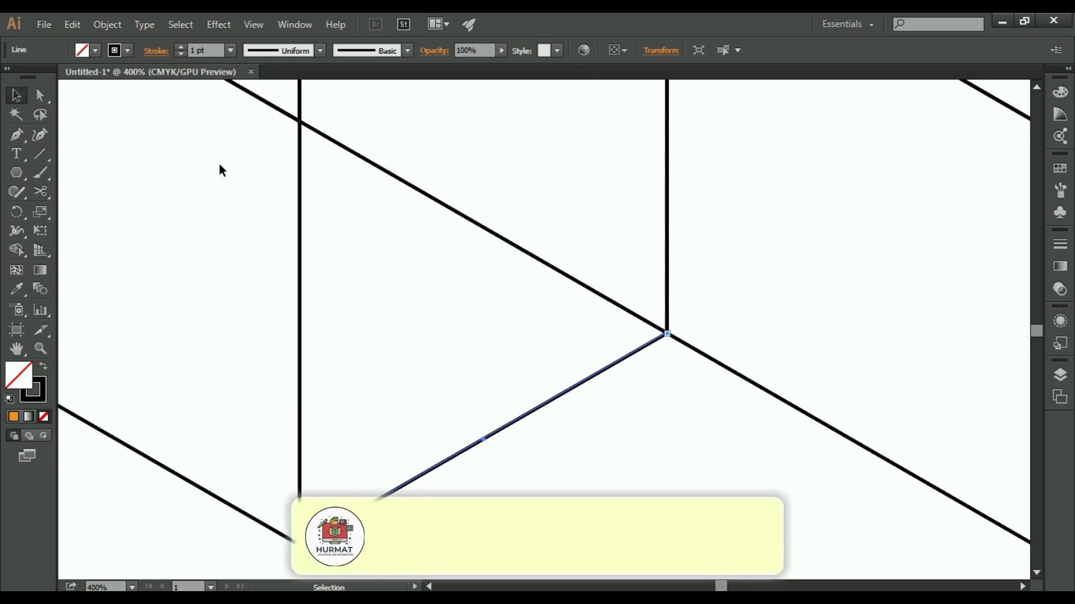
pyautogui.click(715, 471)
# Trace the triangle's sloping upper edge and its vertical edge with line segments snapped to the corner anchors.
pyautogui.moveTo(42, 154); pyautogui.dragTo(114, 158)
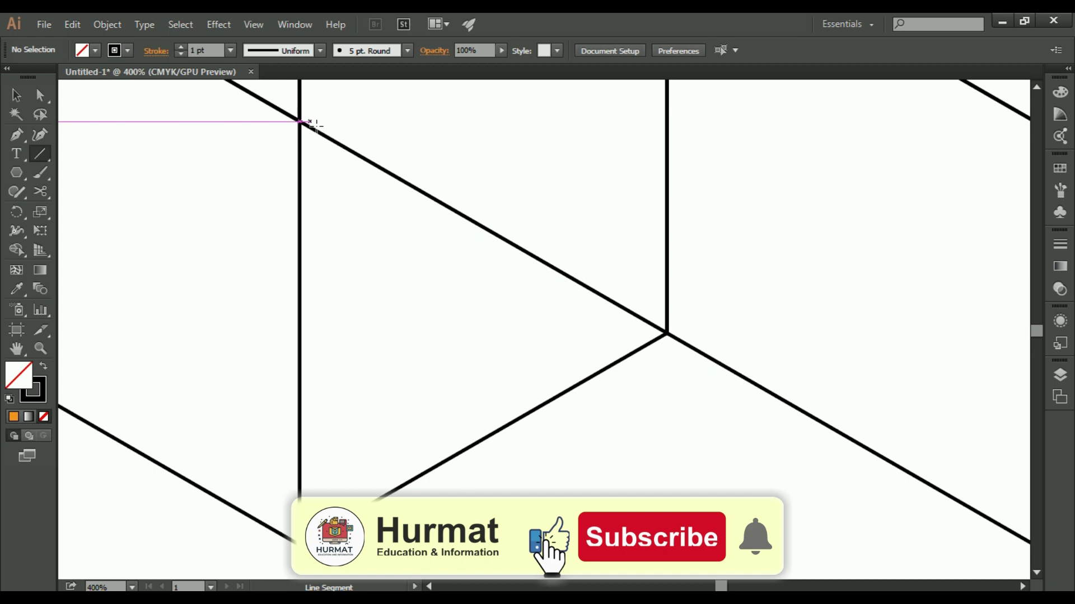
pyautogui.moveTo(303, 126); pyautogui.dragTo(673, 341)
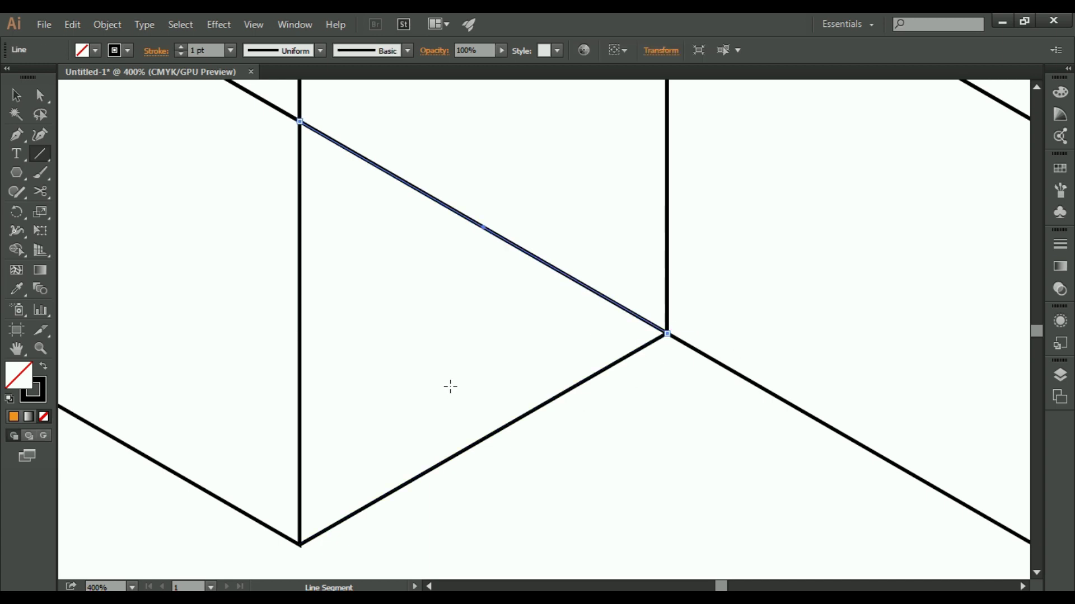
pyautogui.click(20, 97)
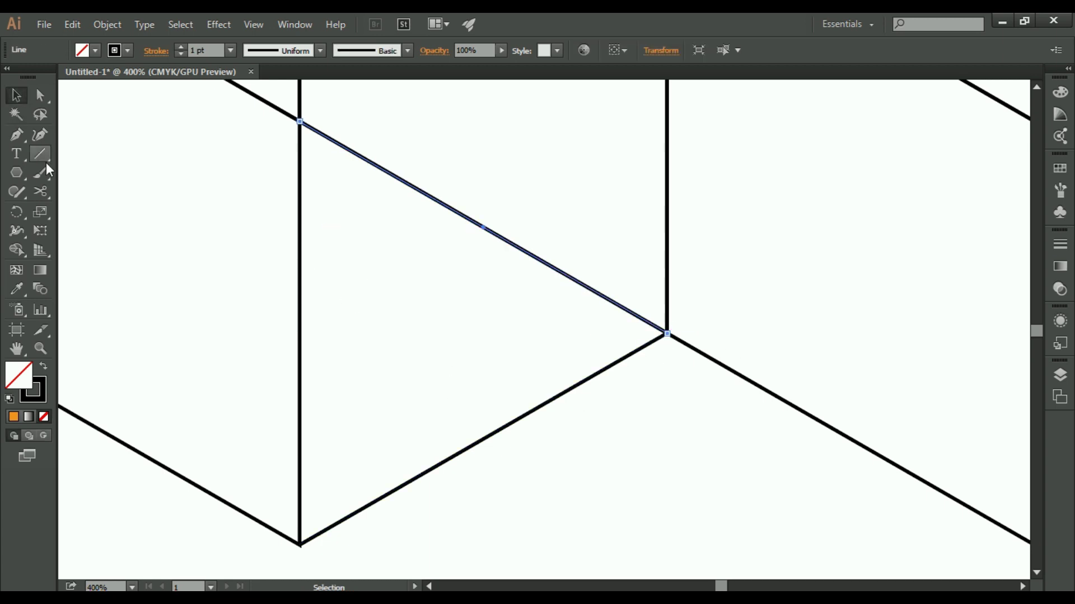
pyautogui.rightClick(41, 149)
pyautogui.click(152, 157)
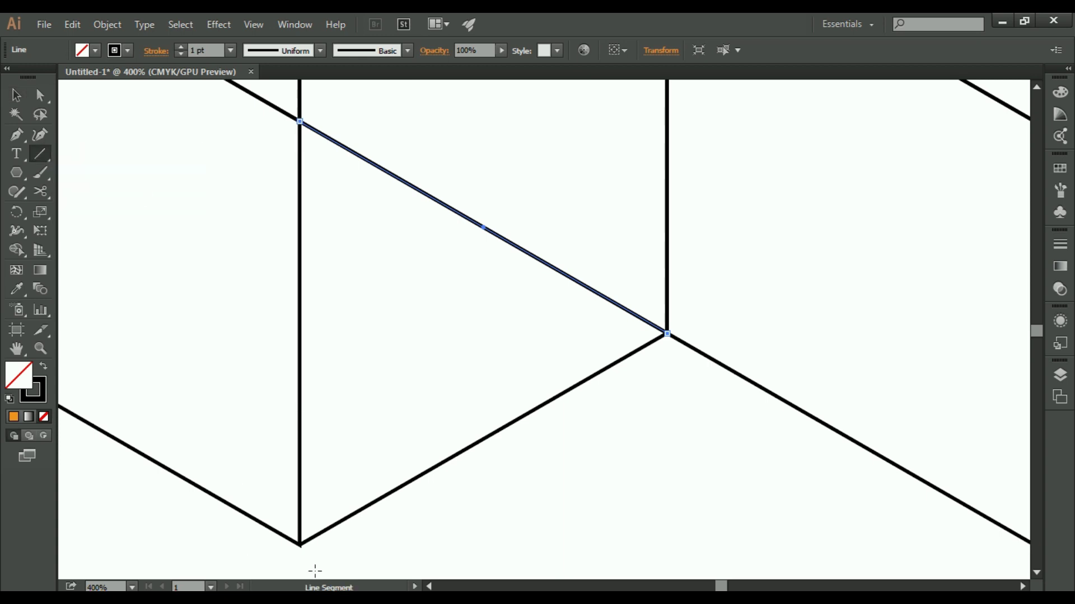
pyautogui.moveTo(301, 546); pyautogui.dragTo(301, 122)
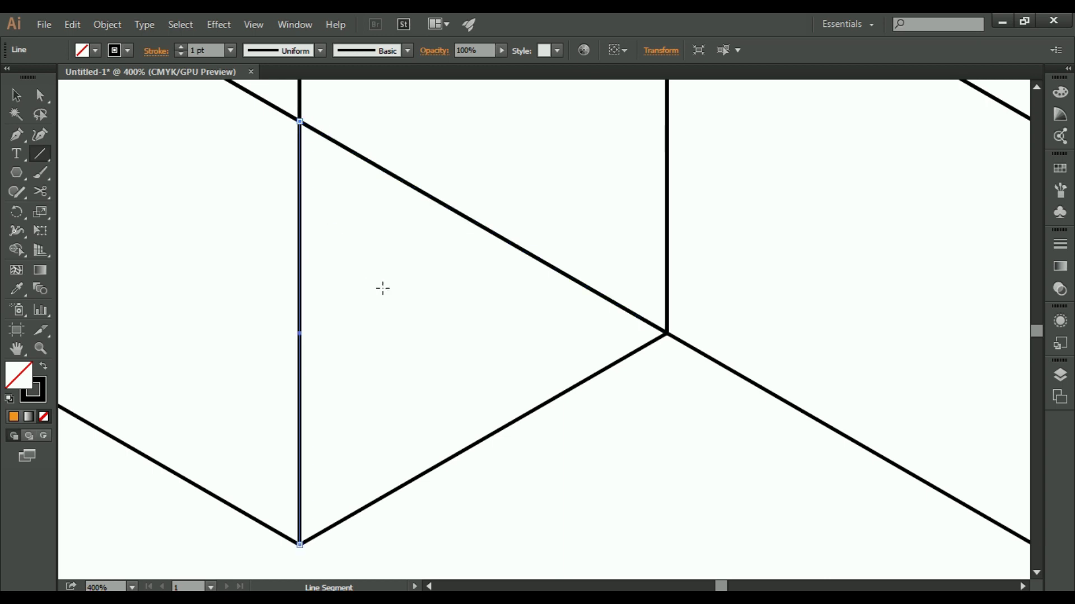
# Select the three line segments around the triangle and join their paths into one shape.
pyautogui.press('v')
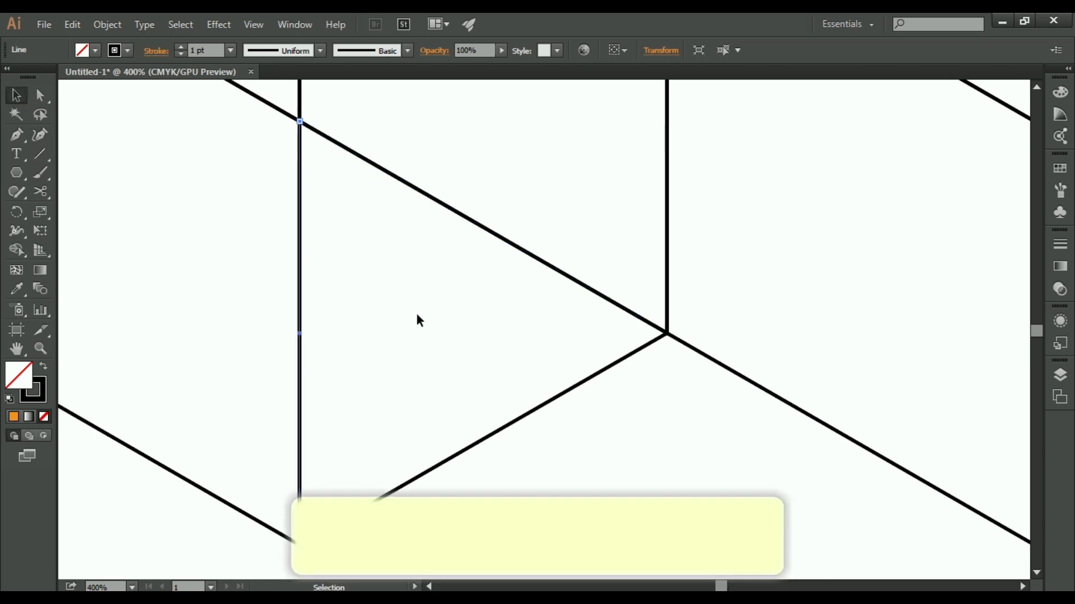
pyautogui.keyDown('shift'); pyautogui.click(512, 422); pyautogui.keyUp('shift')
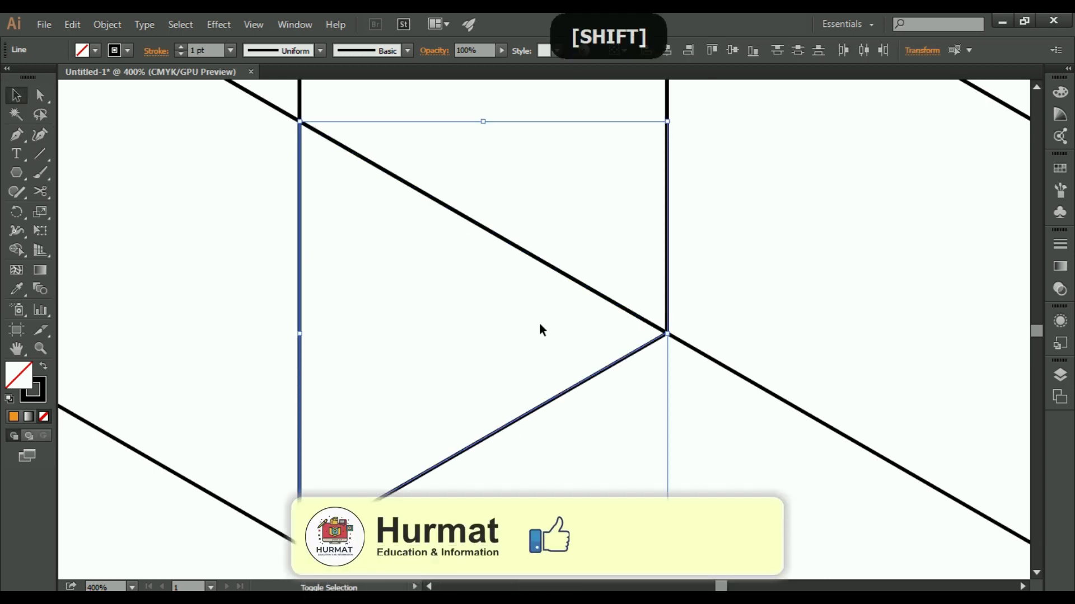
pyautogui.keyDown('shift'); pyautogui.click(549, 267); pyautogui.keyUp('shift')
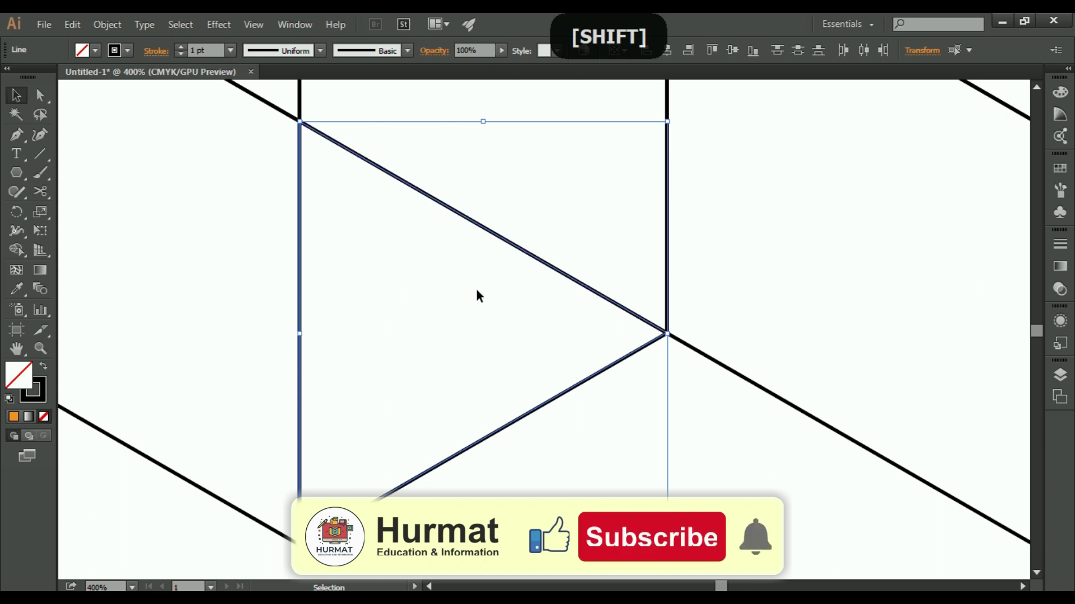
pyautogui.click(102, 24)
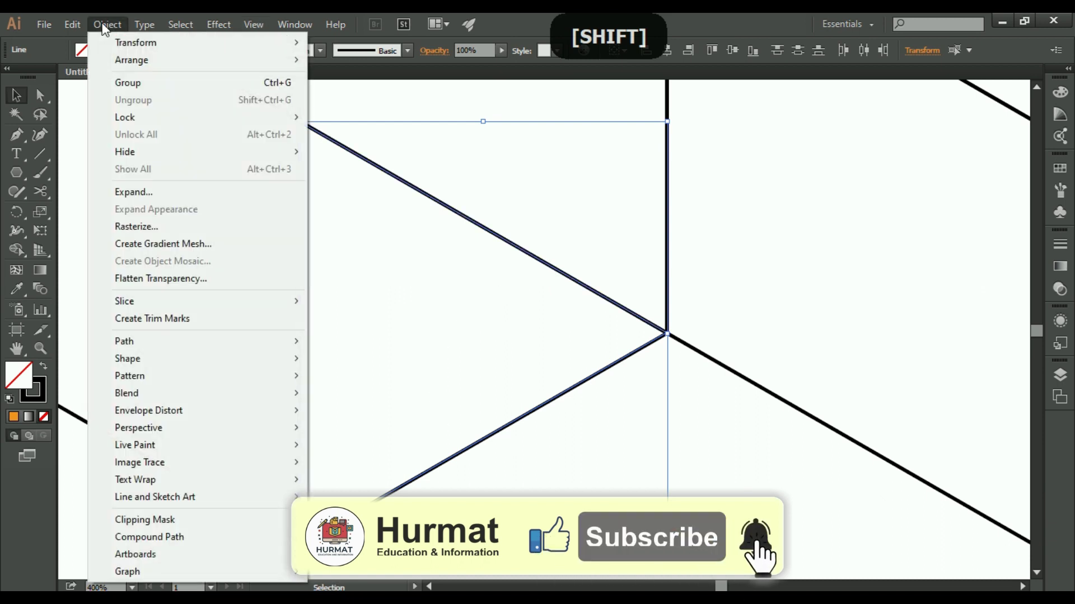
pyautogui.moveTo(237, 338)
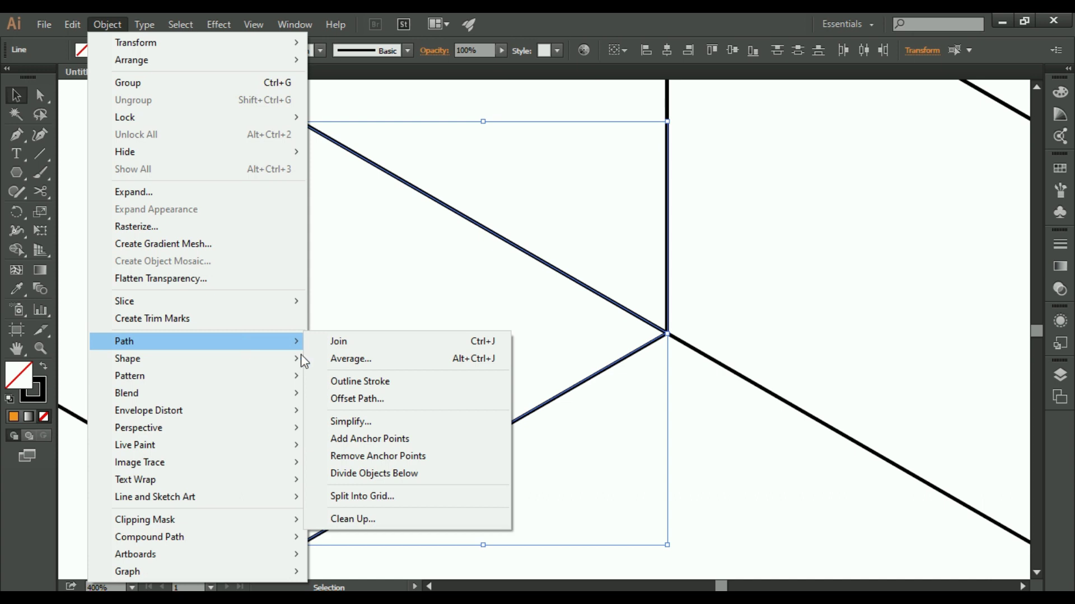
pyautogui.click(379, 341)
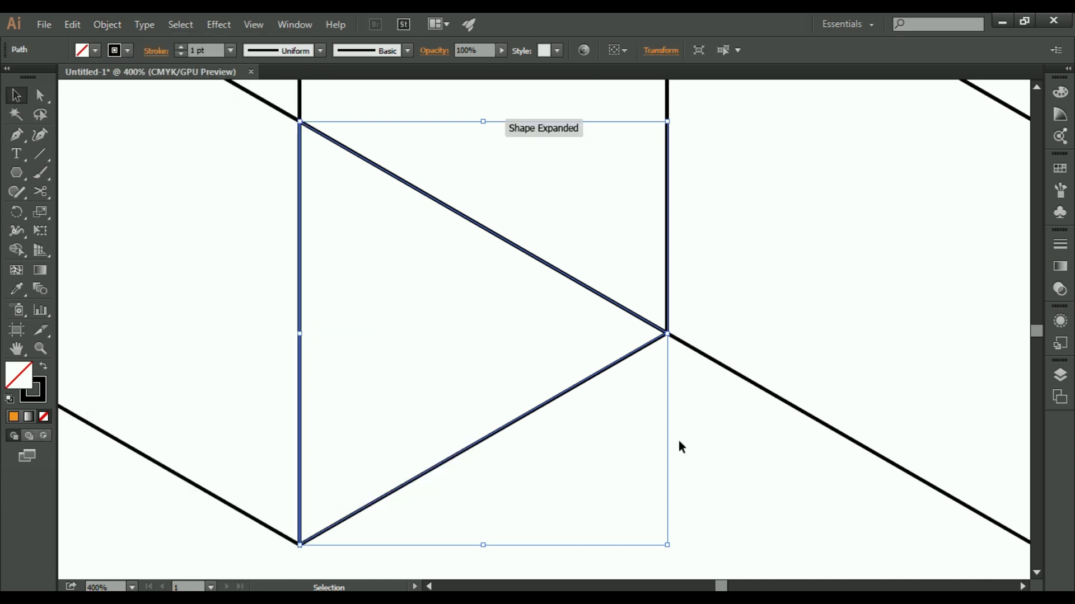
# Try moving the joined triangle away from the neighbouring faces, then undo the move and deselect it.
pyautogui.moveTo(561, 399); pyautogui.dragTo(609, 484)
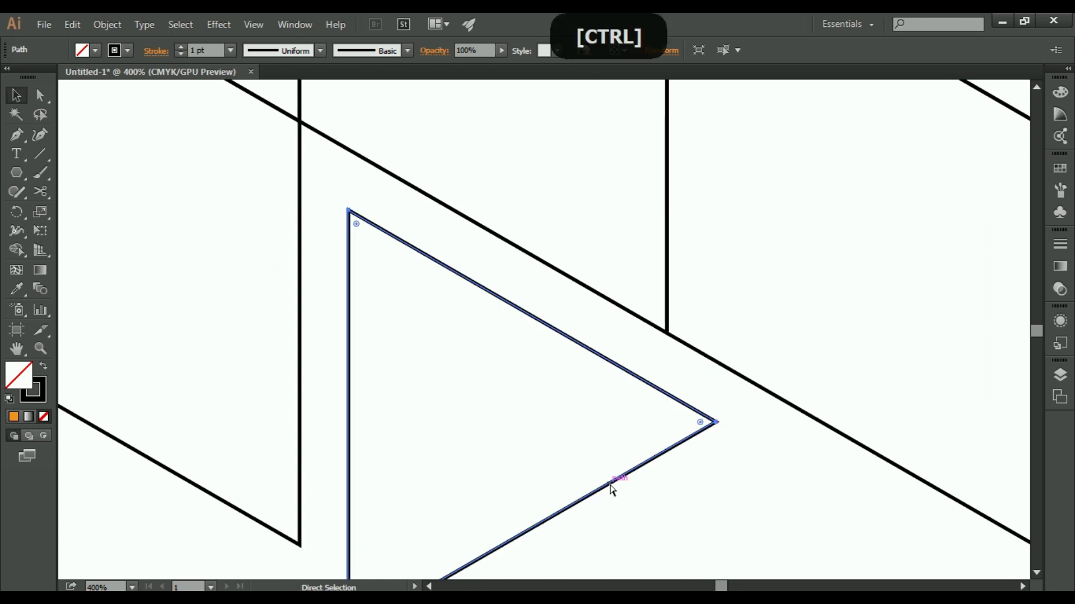
pyautogui.hotkey('ctrl', 'z')
pyautogui.click(694, 466)
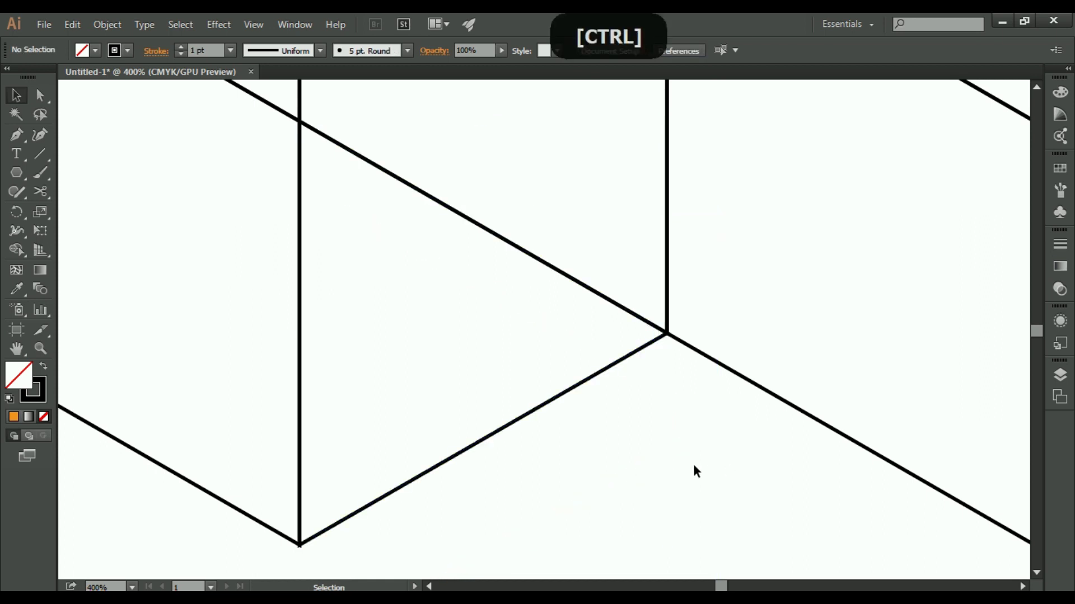
pyautogui.hotkey('ctrl', '-')
pyautogui.hotkey('ctrl', '-')
pyautogui.hotkey('ctrl', '-')
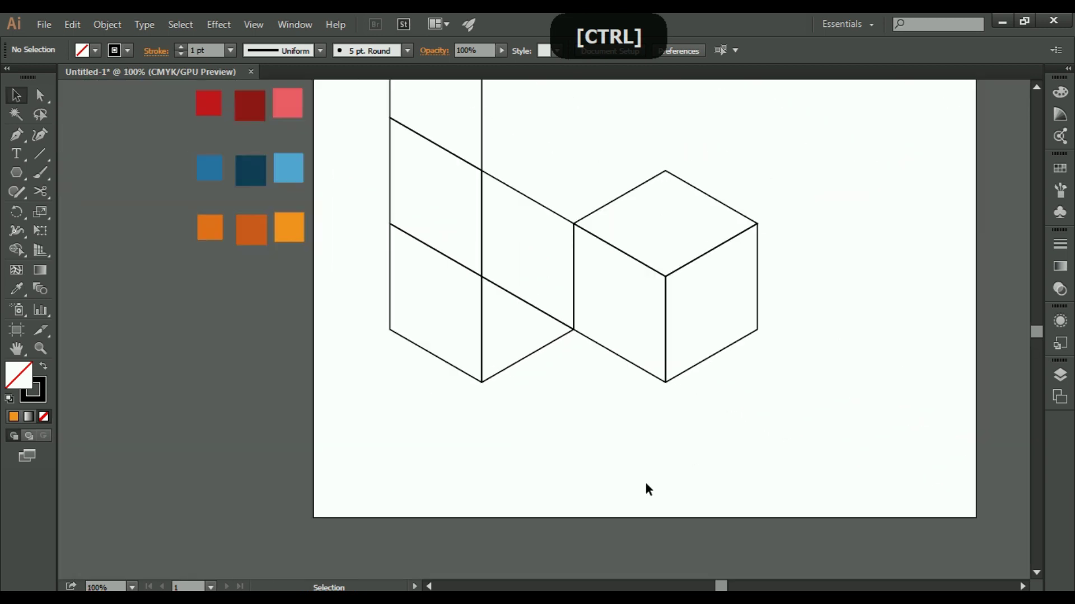
# Select the three column faces and the two adjoining arm faces, and merge the column faces into one with the Shape Builder.
pyautogui.press('space')
pyautogui.moveTo(620, 440); pyautogui.dragTo(637, 517)
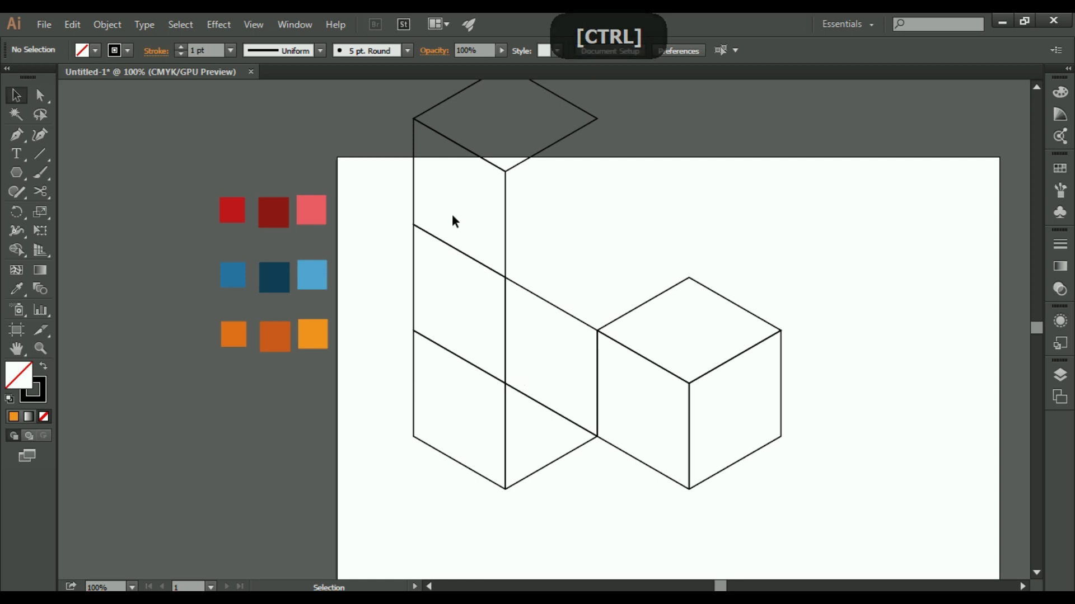
pyautogui.click(506, 213)
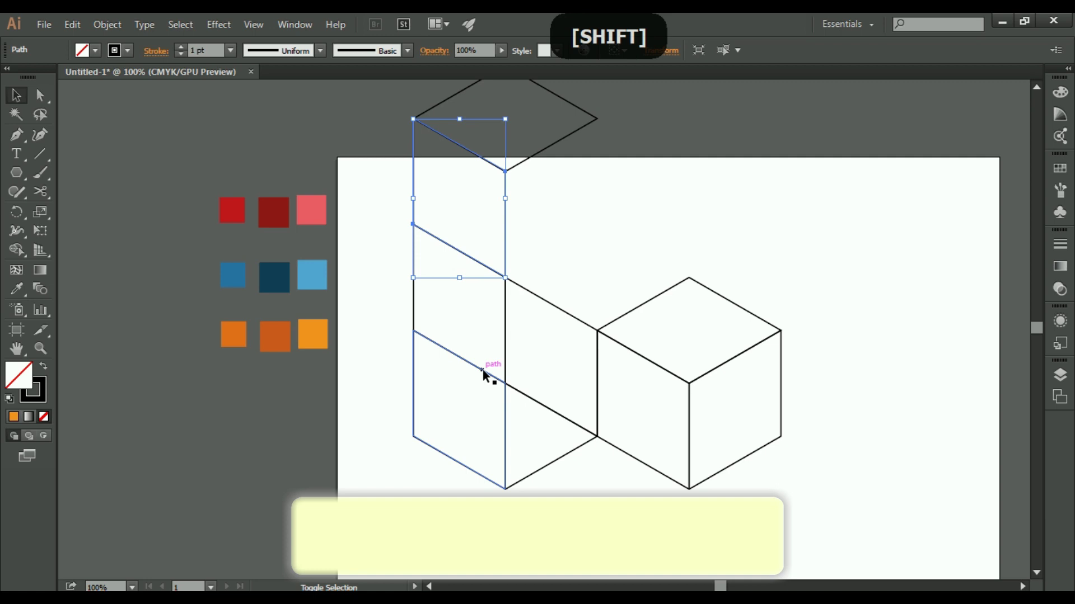
pyautogui.keyDown('shift'); pyautogui.click(415, 295); pyautogui.keyUp('shift')
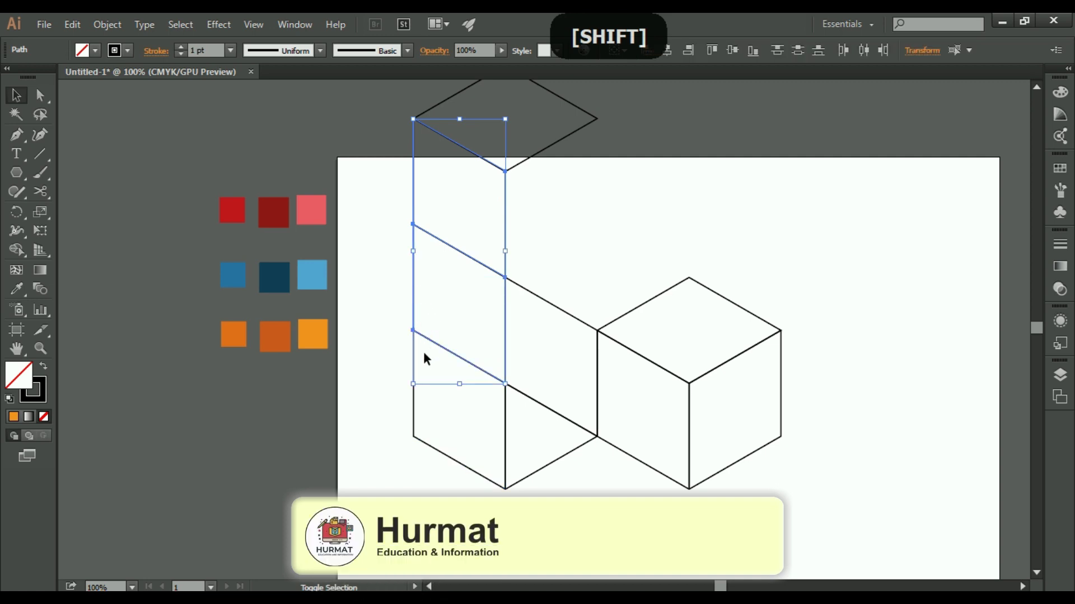
pyautogui.keyDown('shift'); pyautogui.click(415, 422); pyautogui.keyUp('shift')
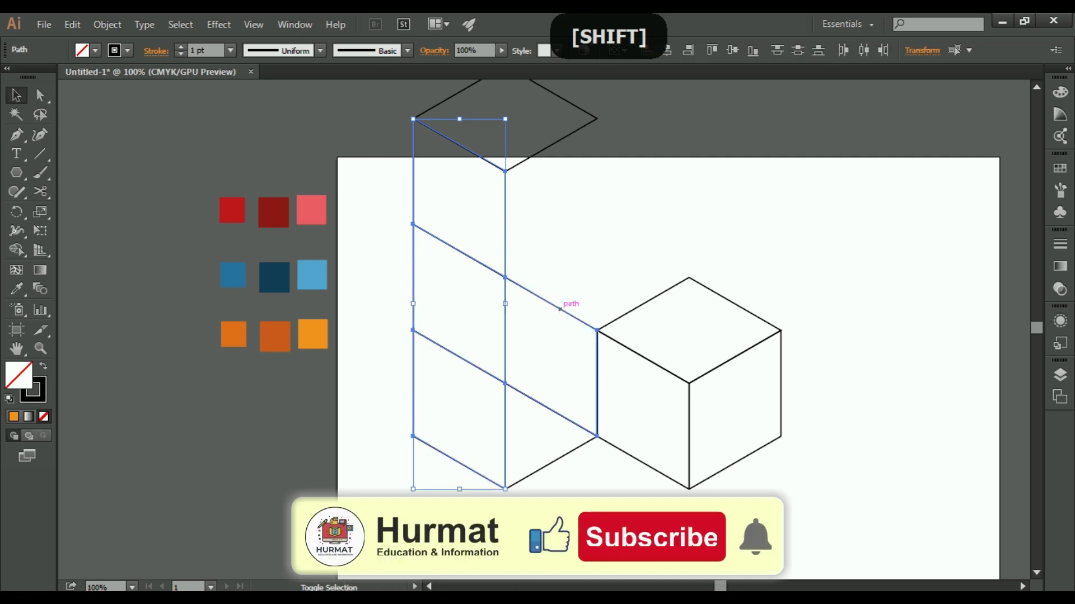
pyautogui.keyDown('shift'); pyautogui.click(562, 310); pyautogui.keyUp('shift')
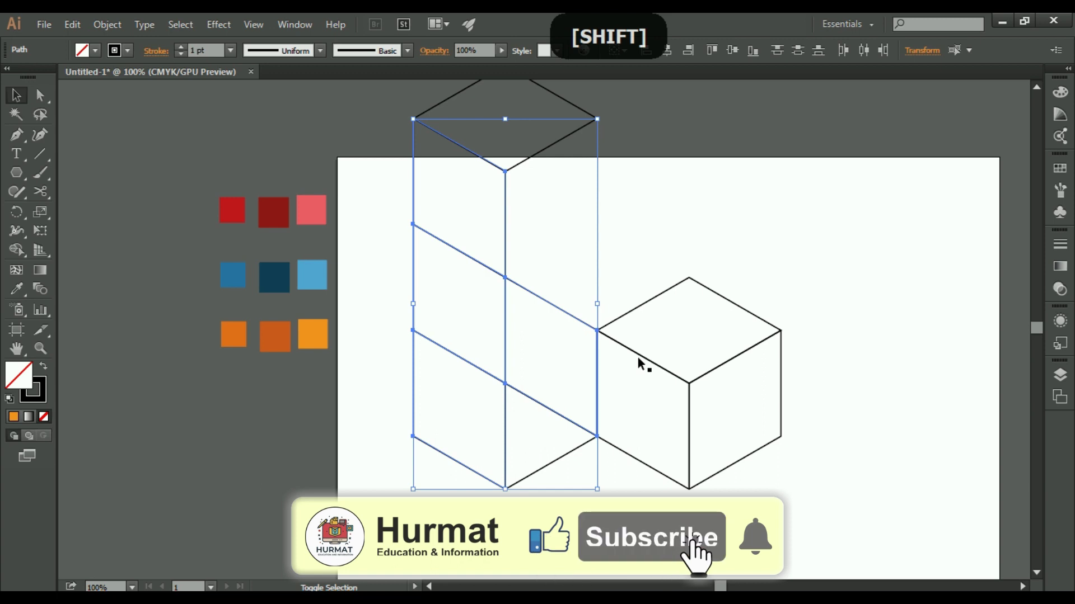
pyautogui.keyDown('shift'); pyautogui.click(643, 357); pyautogui.keyUp('shift')
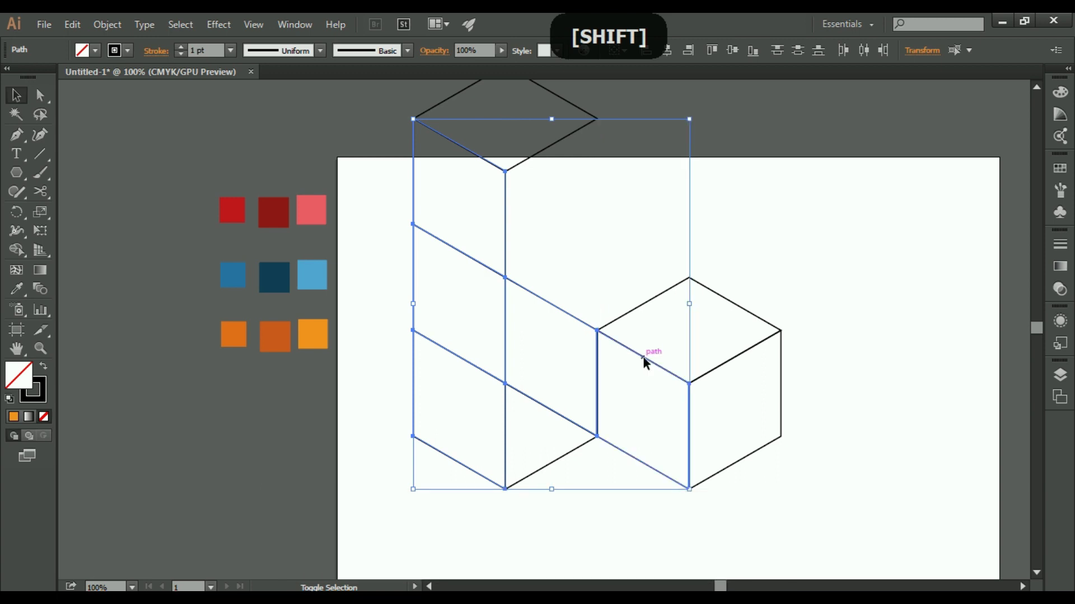
pyautogui.rightClick(18, 250)
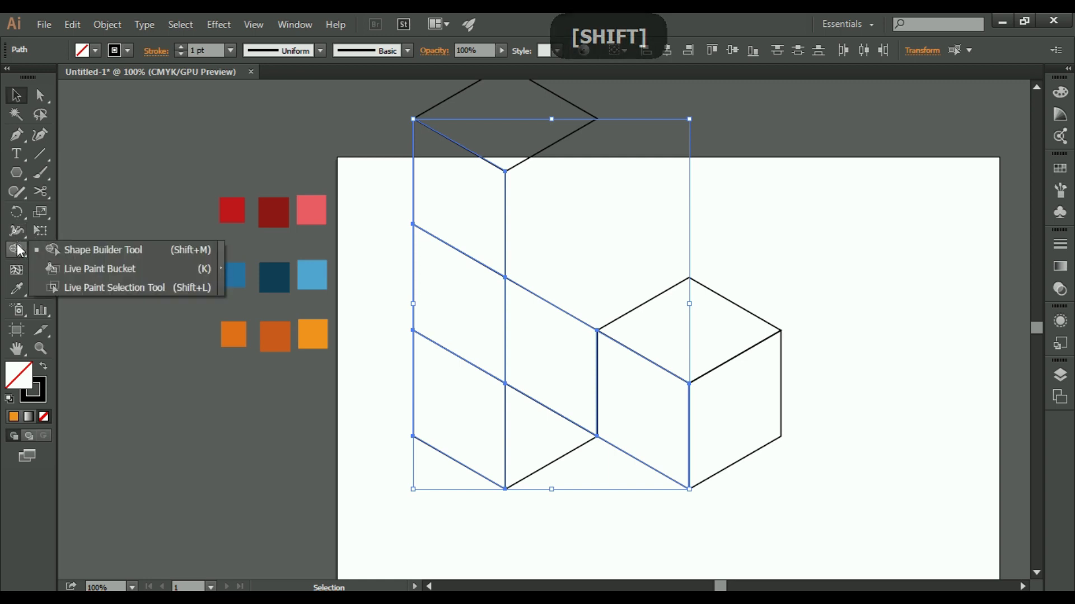
pyautogui.click(123, 253)
pyautogui.moveTo(484, 213); pyautogui.dragTo(470, 412)
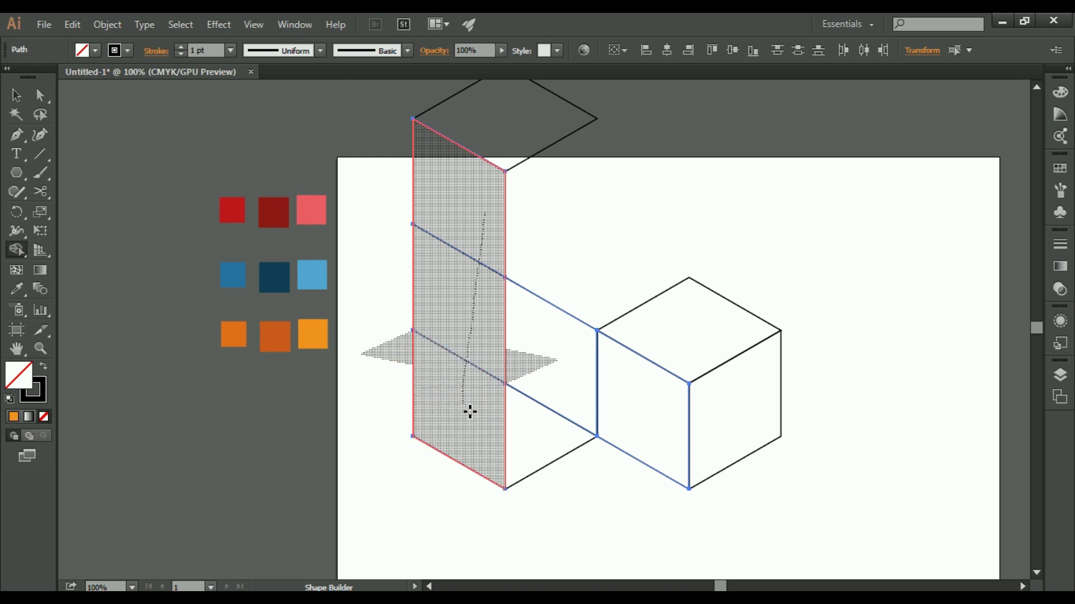
# Merge the two arm faces into the column face with the Shape Builder, then deselect the combined front face.
pyautogui.moveTo(476, 288)
pyautogui.mouseDown()
pyautogui.moveTo(538, 348)
pyautogui.moveTo(626, 398)
pyautogui.mouseUp()
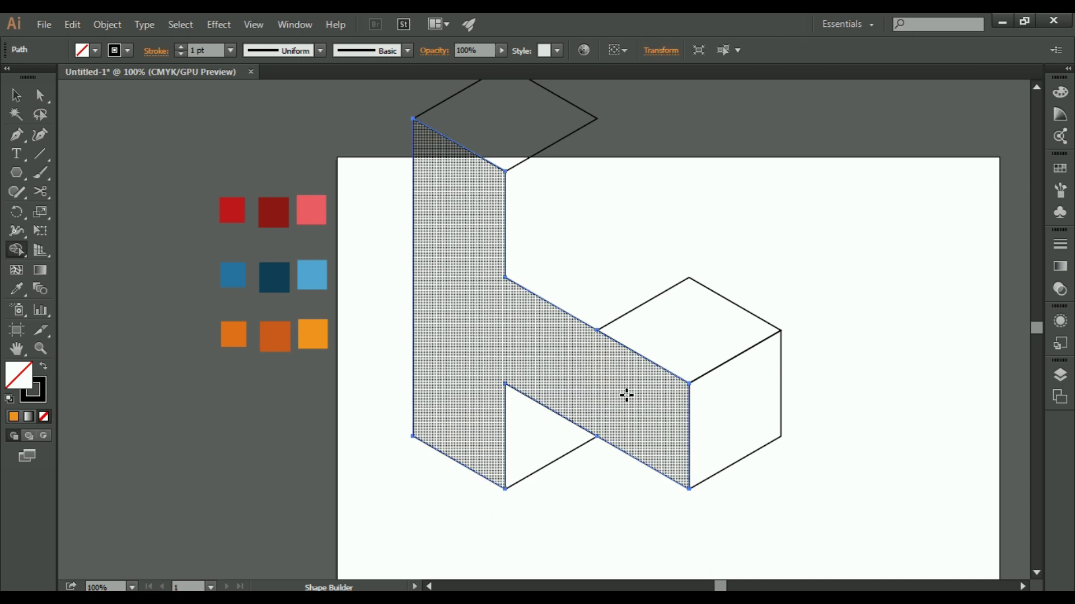
pyautogui.click(16, 96)
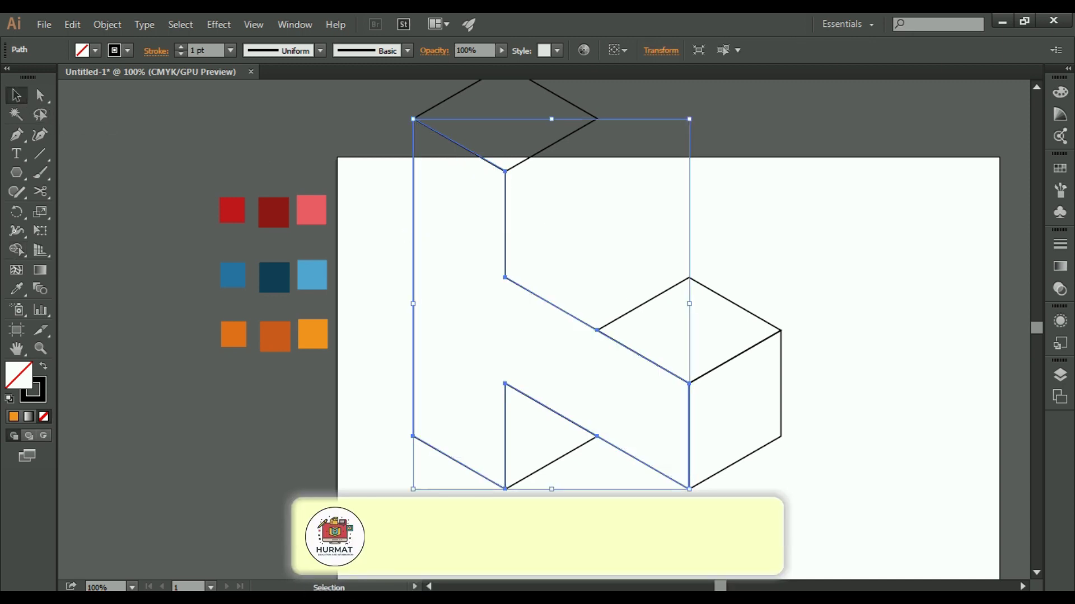
pyautogui.click(748, 225)
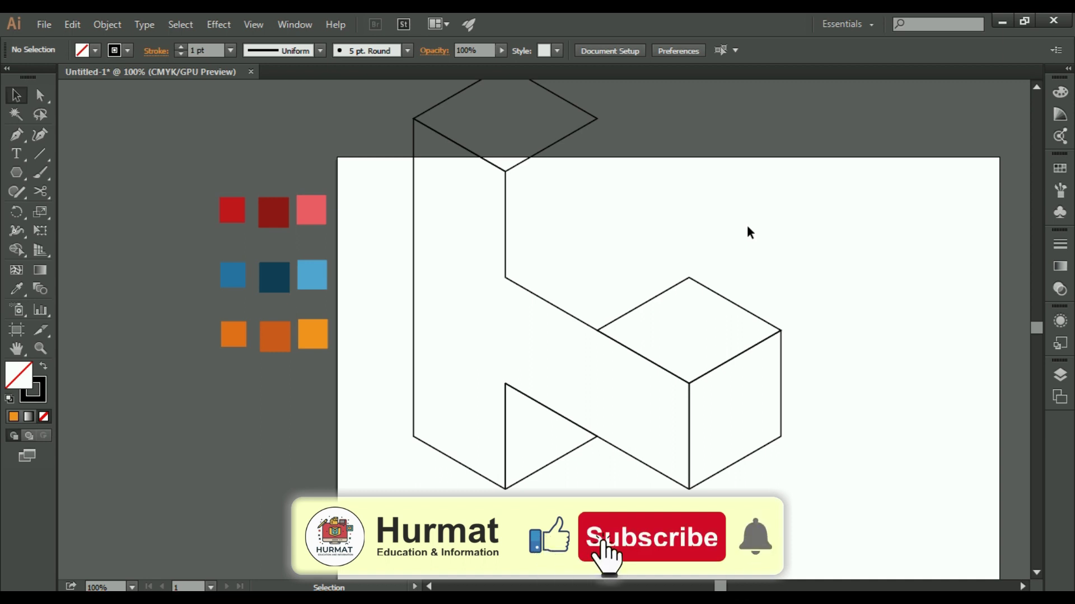
# Fill the diamond-shaped face on top of the column with the light blue sample using the Eyedropper.
pyautogui.click(548, 141)
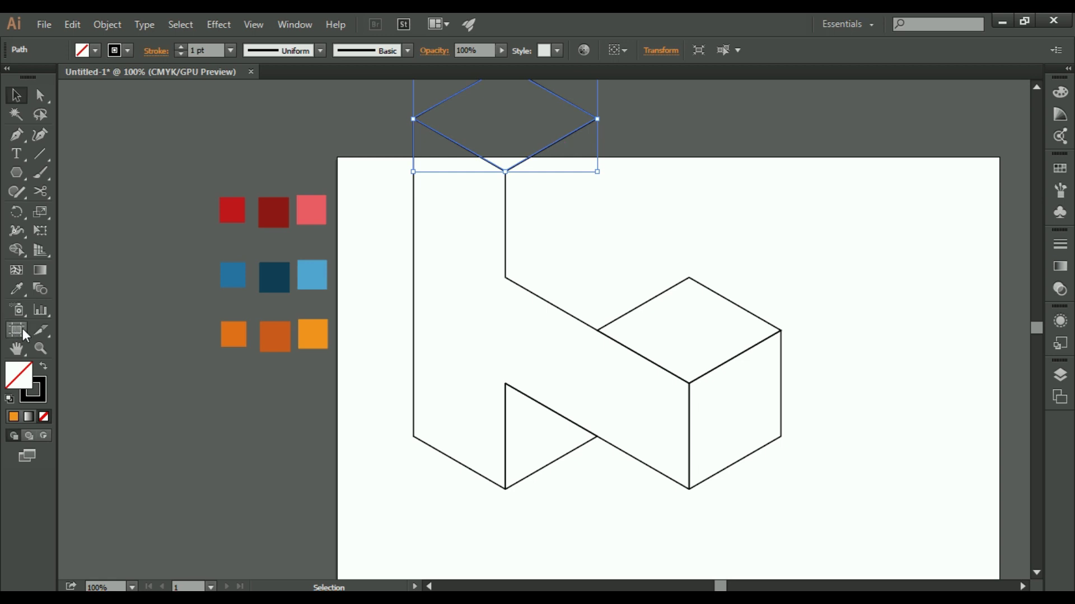
pyautogui.rightClick(17, 287)
pyautogui.click(91, 291)
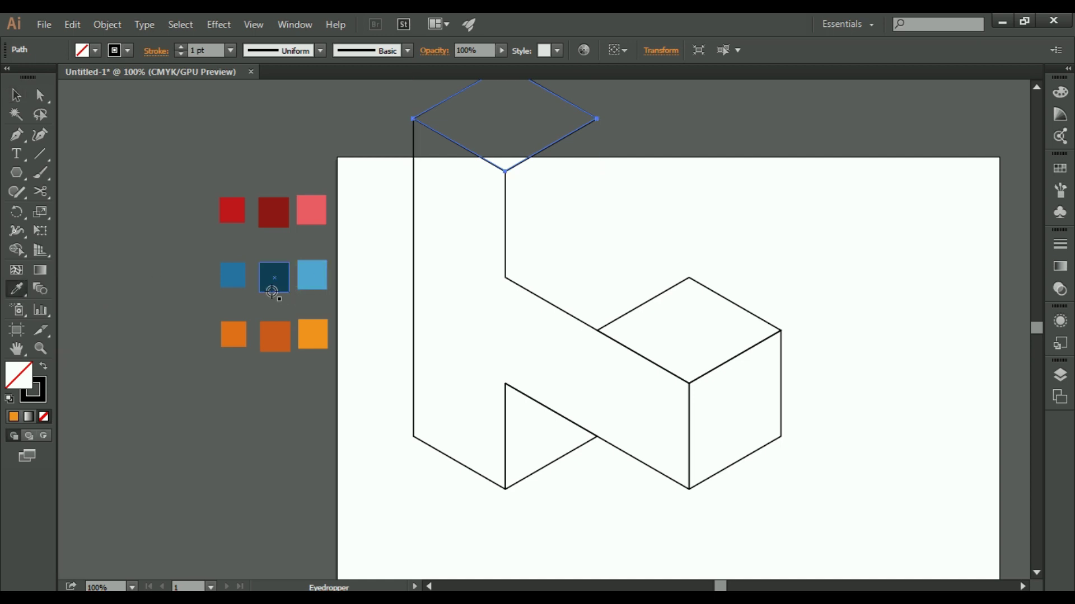
pyautogui.click(238, 276)
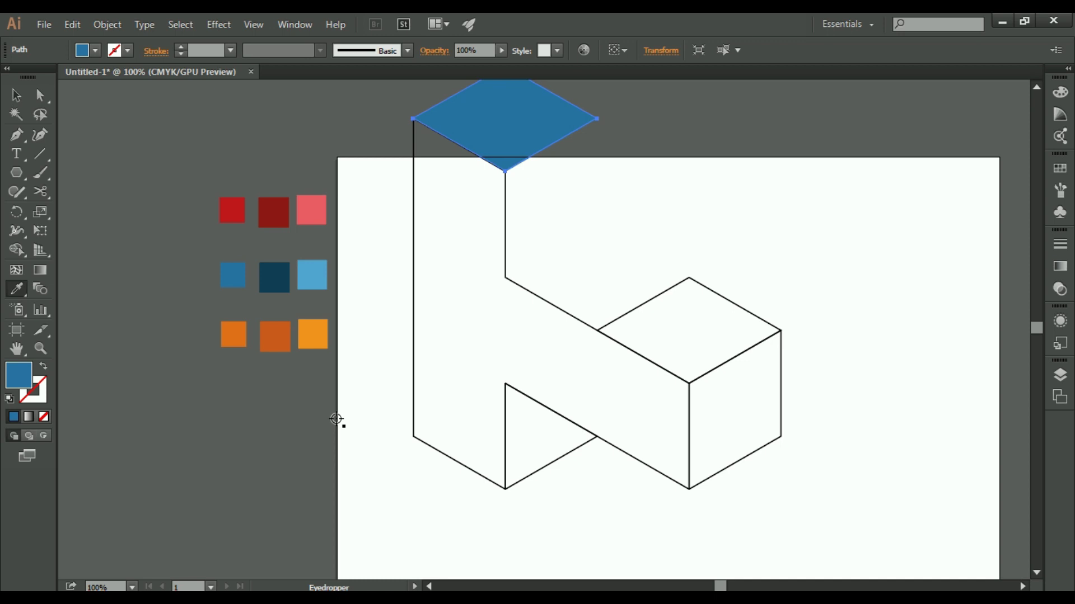
pyautogui.hotkey('ctrl', 'z')
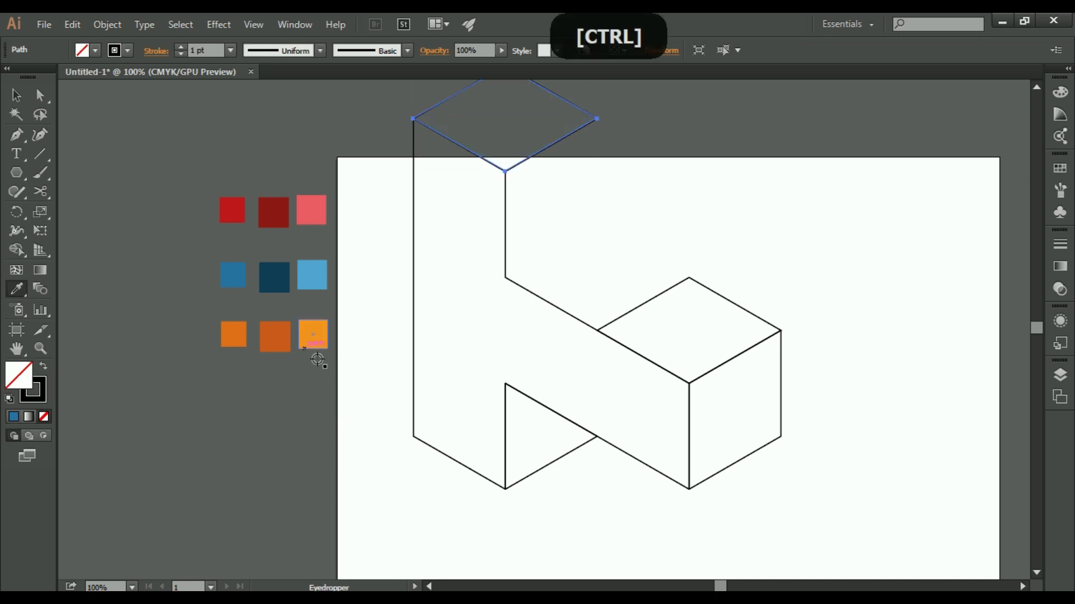
pyautogui.click(312, 275)
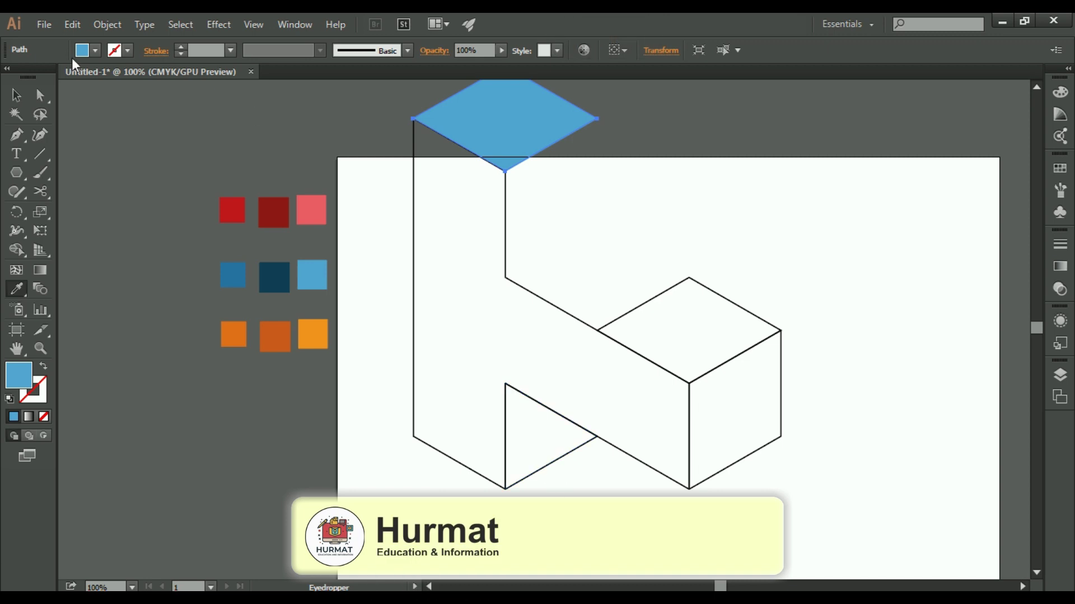
# Apply the light blue sample colour to the top face of the cube, then deselect it.
pyautogui.press('v')
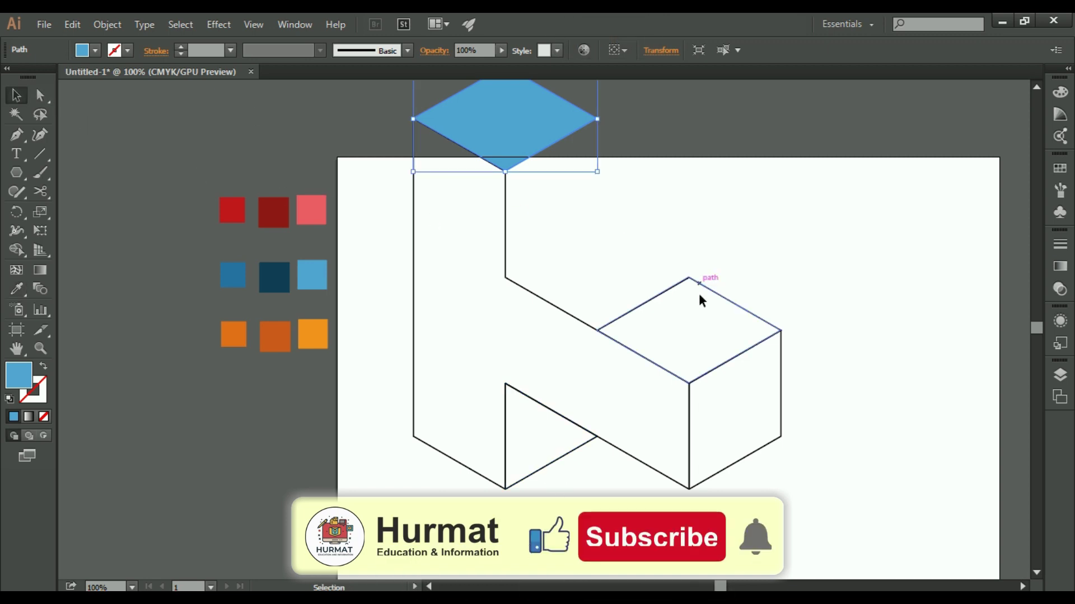
pyautogui.click(713, 298)
pyautogui.click(714, 294)
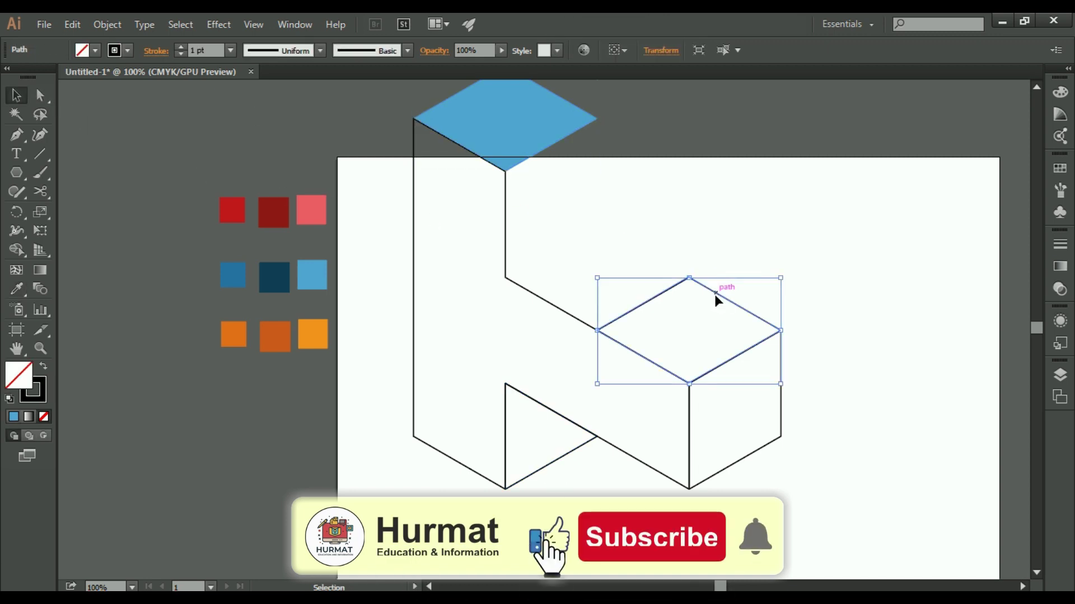
pyautogui.press('i')
pyautogui.click(327, 282)
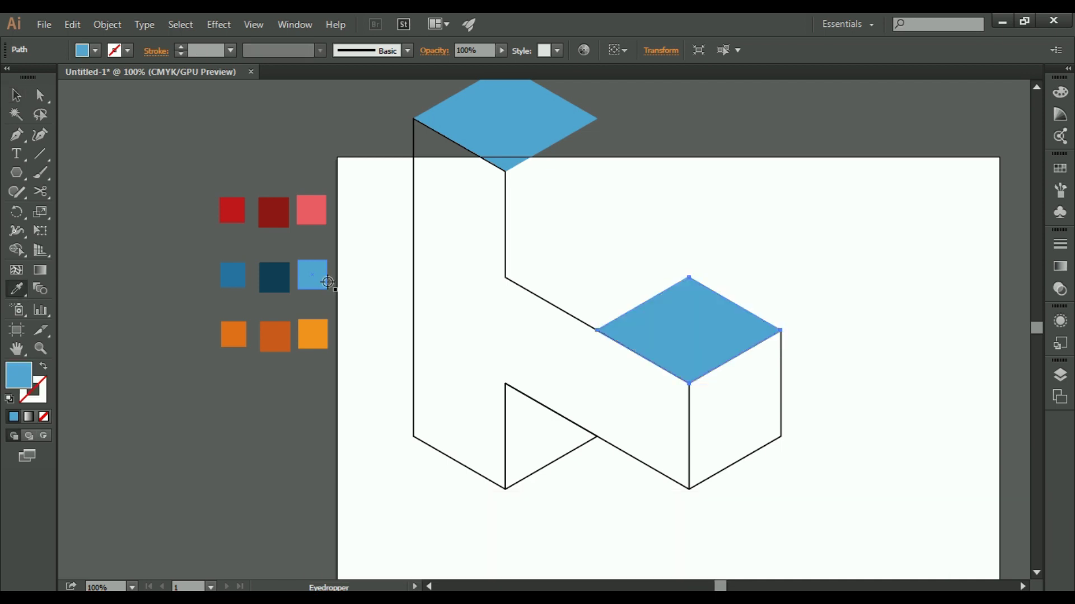
pyautogui.click(15, 95)
pyautogui.click(752, 235)
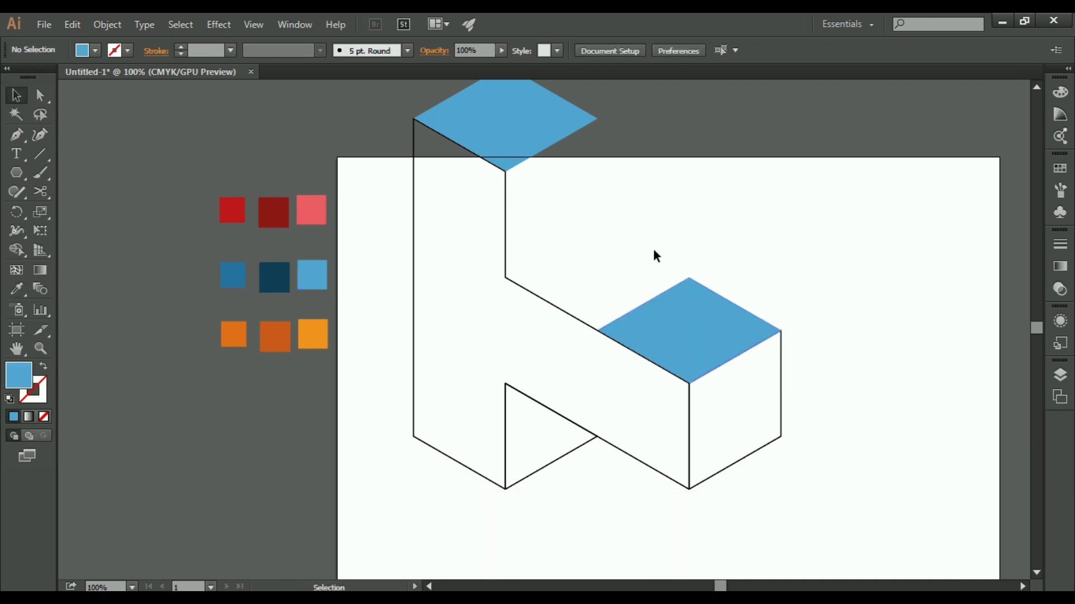
# Fill the merged front face with the medium blue sample using the Eyedropper, then deselect it.
pyautogui.click(577, 321)
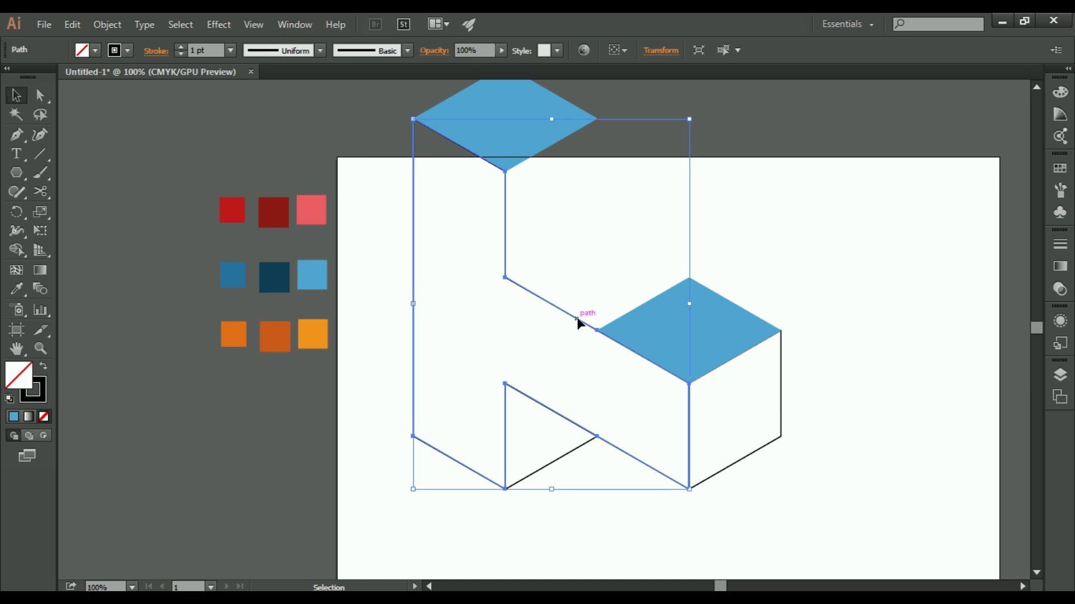
pyautogui.press('i')
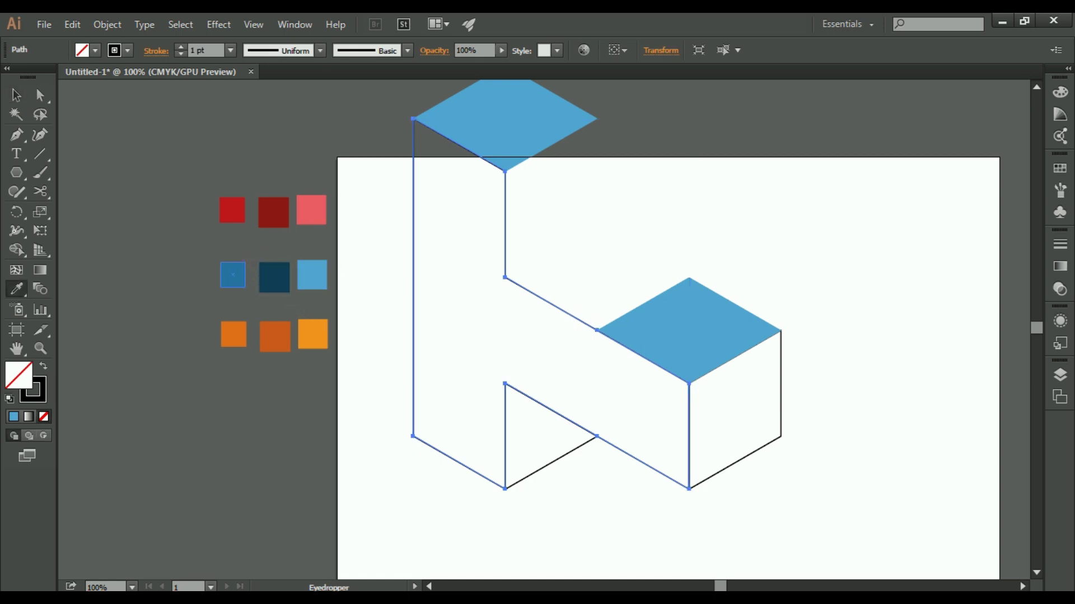
pyautogui.click(237, 291)
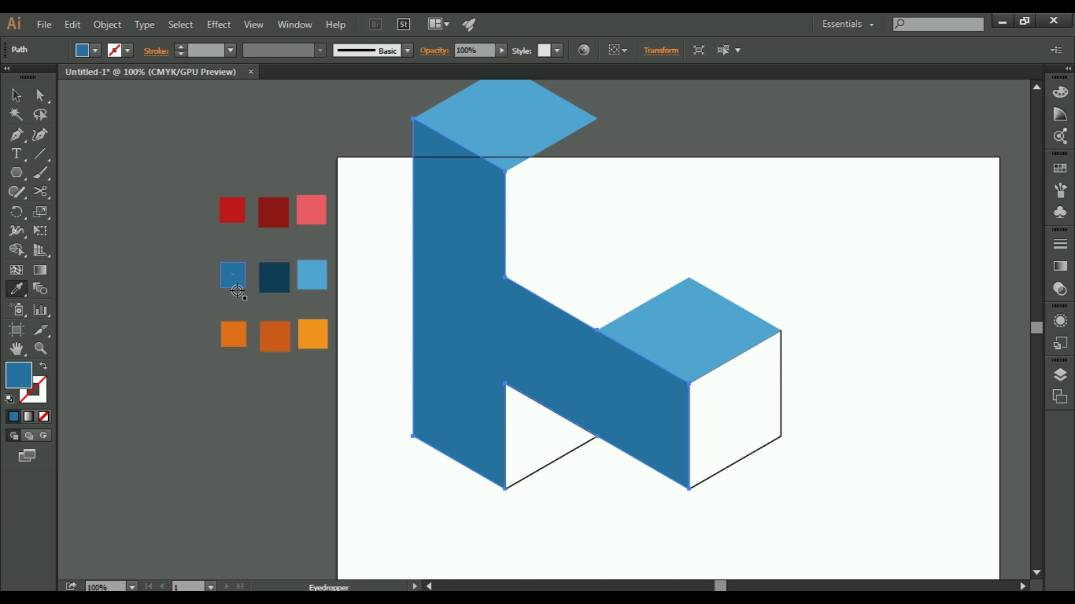
pyautogui.click(16, 95)
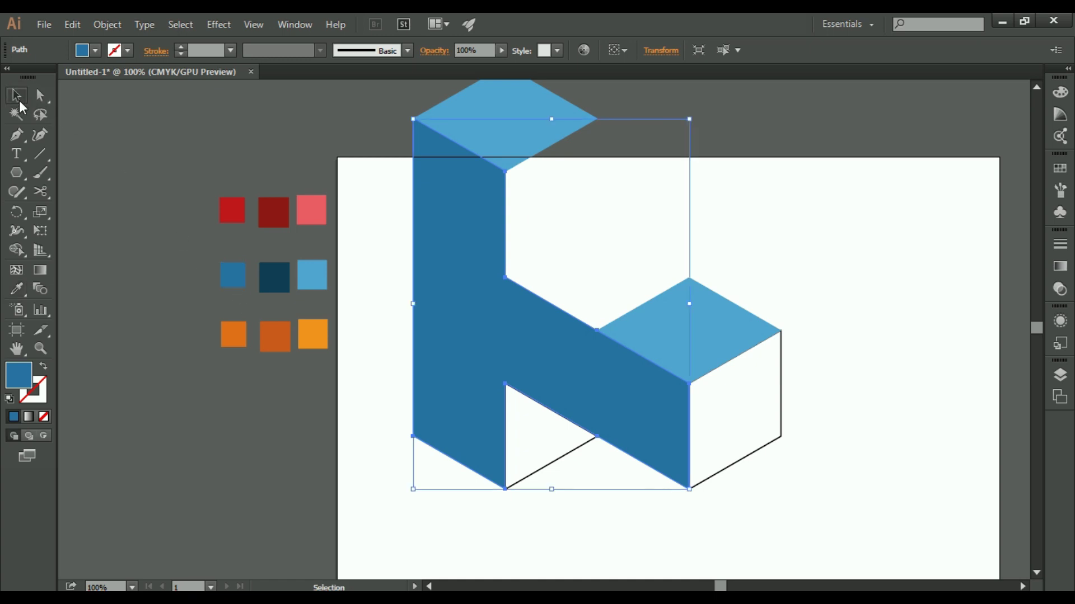
pyautogui.click(560, 455)
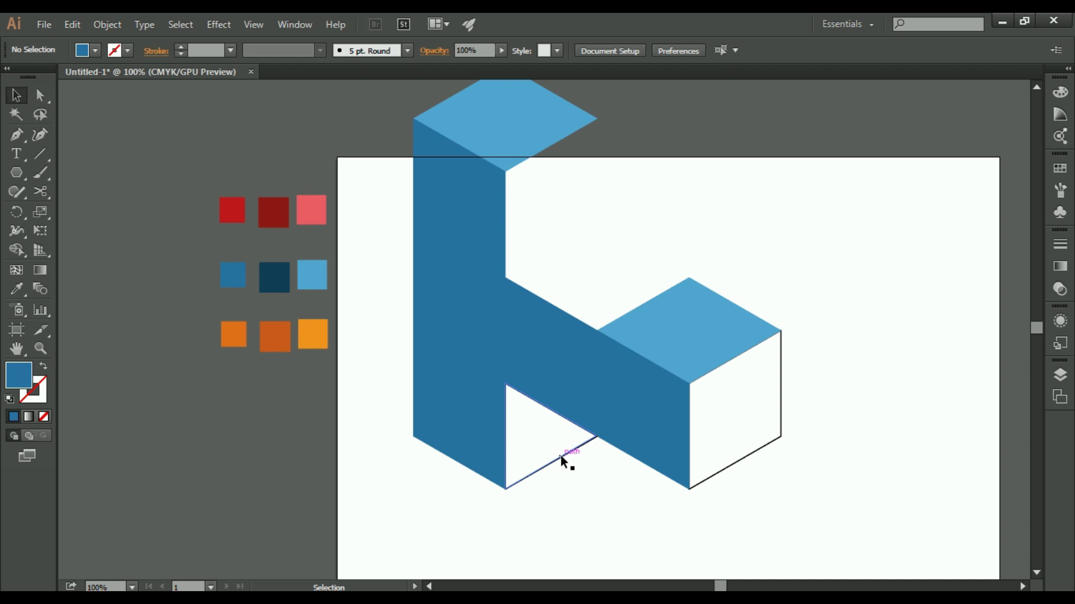
# Fill the cube's right side face with the dark navy blue sample using the Eyedropper.
pyautogui.click(560, 456)
pyautogui.press('capslock')
pyautogui.click(785, 405)
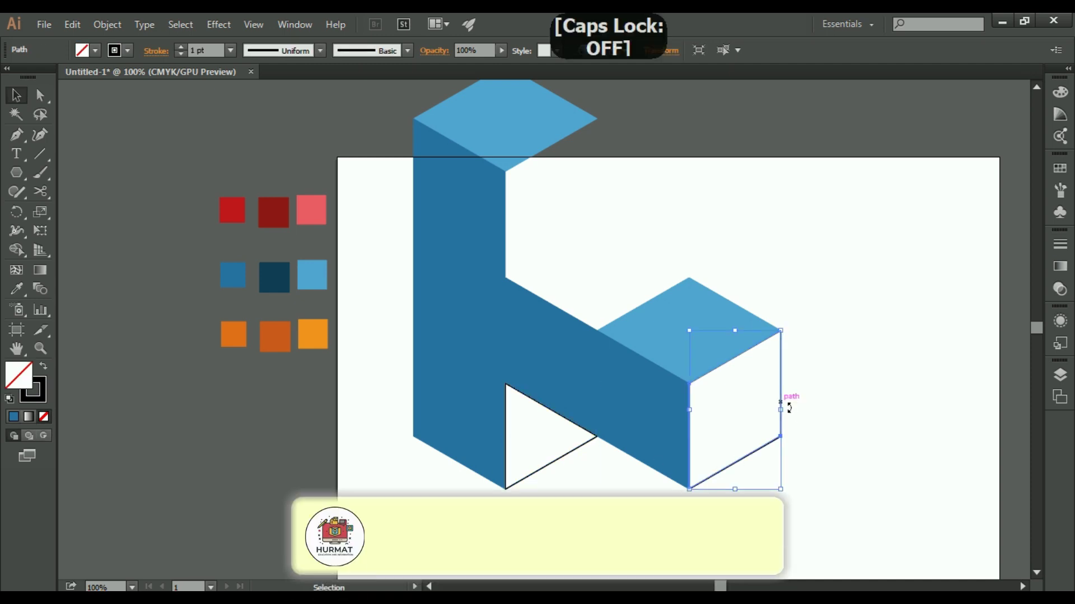
pyautogui.press('i')
pyautogui.click(274, 277)
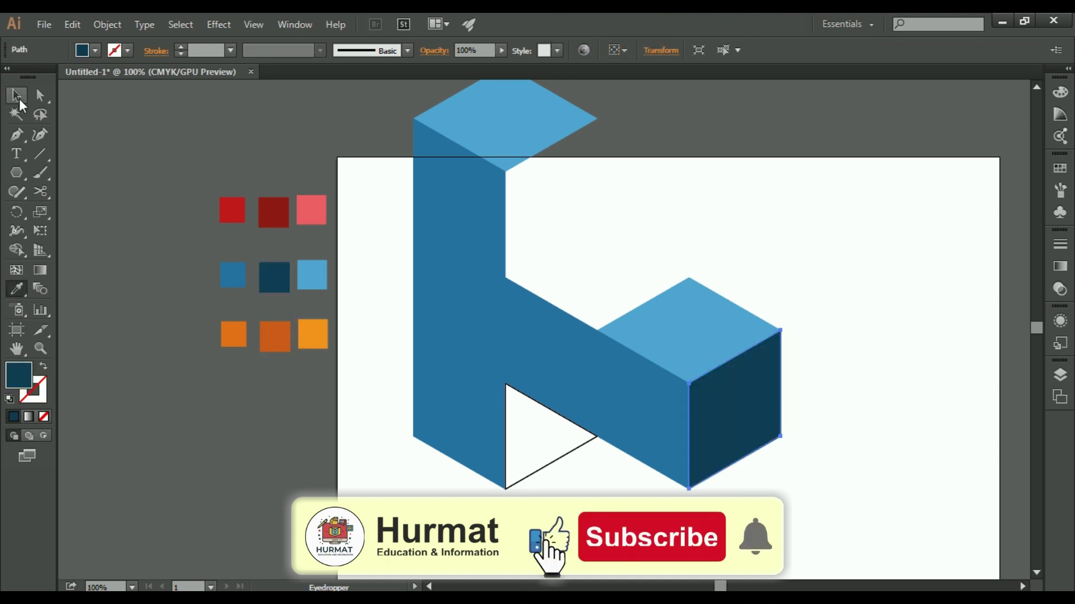
pyautogui.click(20, 100)
# Apply the dark navy blue sample colour to the triangle beneath the arm, then deselect it.
pyautogui.click(542, 469)
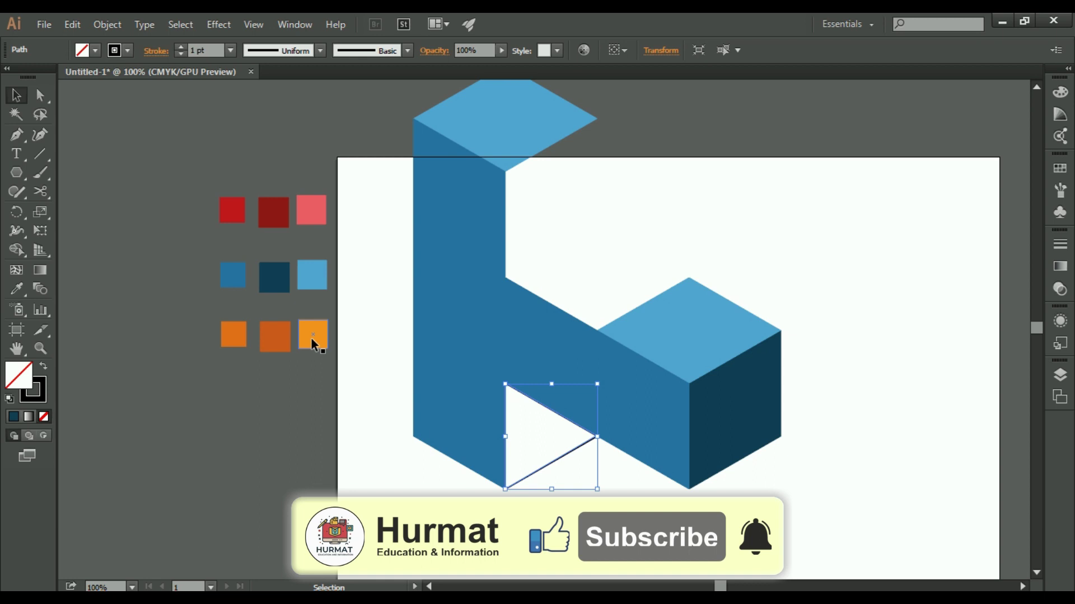
pyautogui.press('i')
pyautogui.click(274, 280)
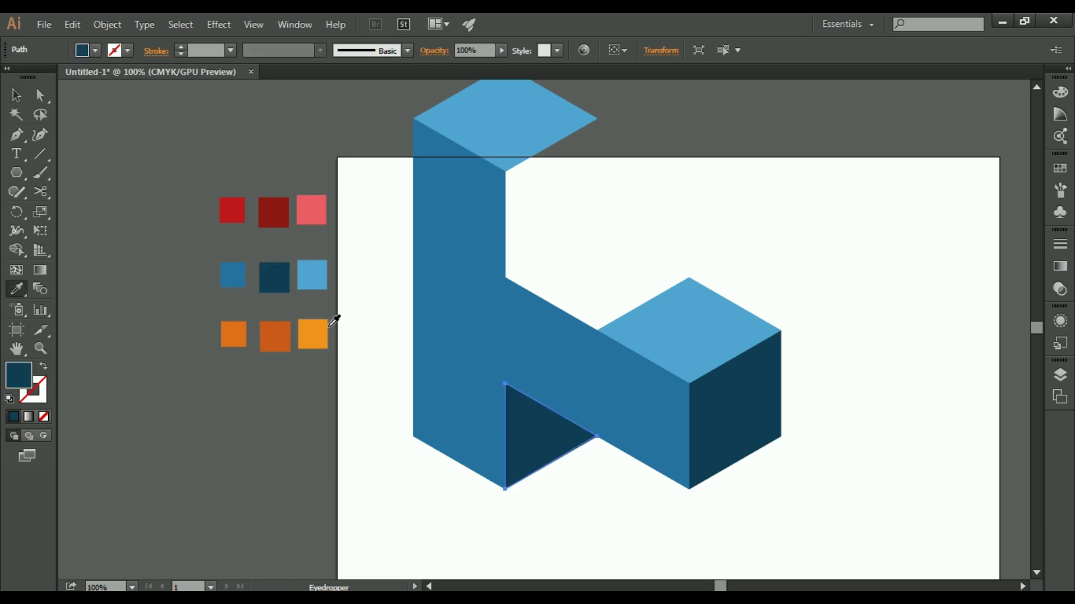
pyautogui.click(17, 95)
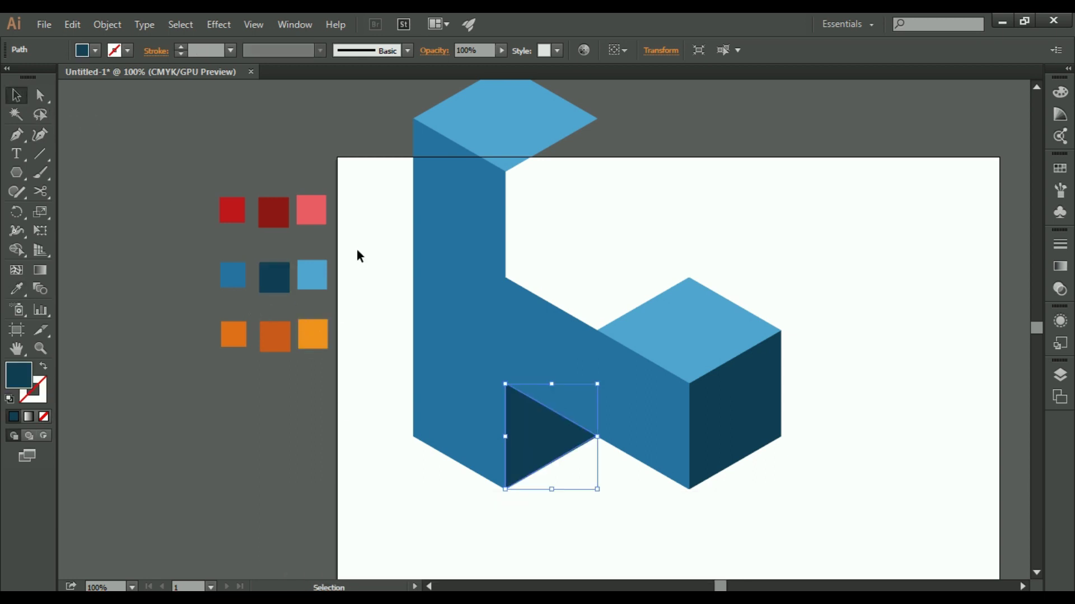
pyautogui.click(383, 176)
# Select the whole blue shape, scale it down proportionally to under half its size, and place it in the artboard's lower-left area.
pyautogui.scroll(-1, 475, 422)
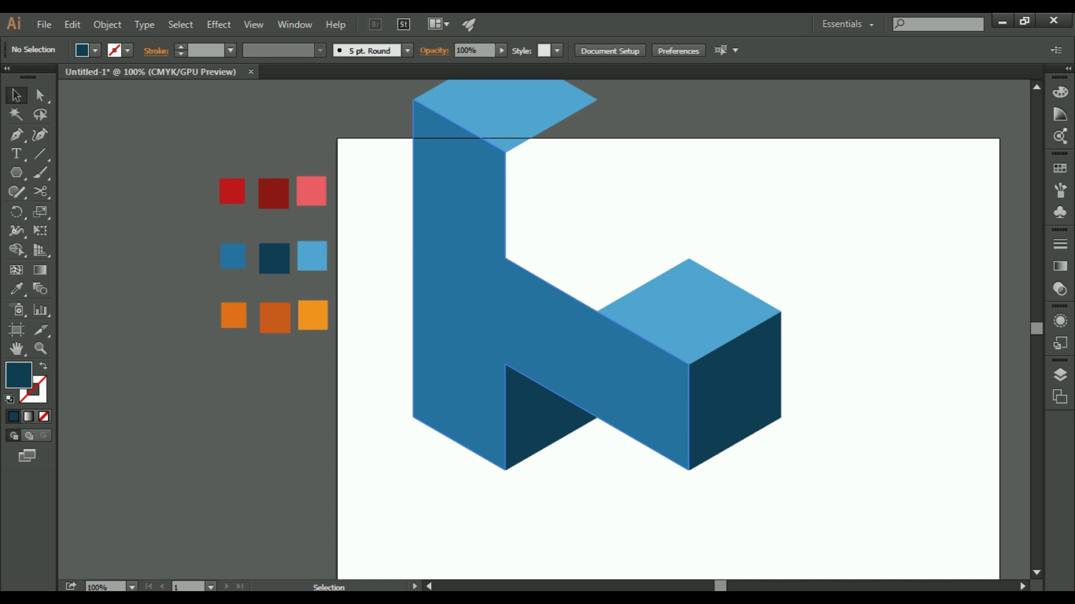
pyautogui.hotkey('ctrl', '-')
pyautogui.moveTo(524, 260); pyautogui.dragTo(744, 488)
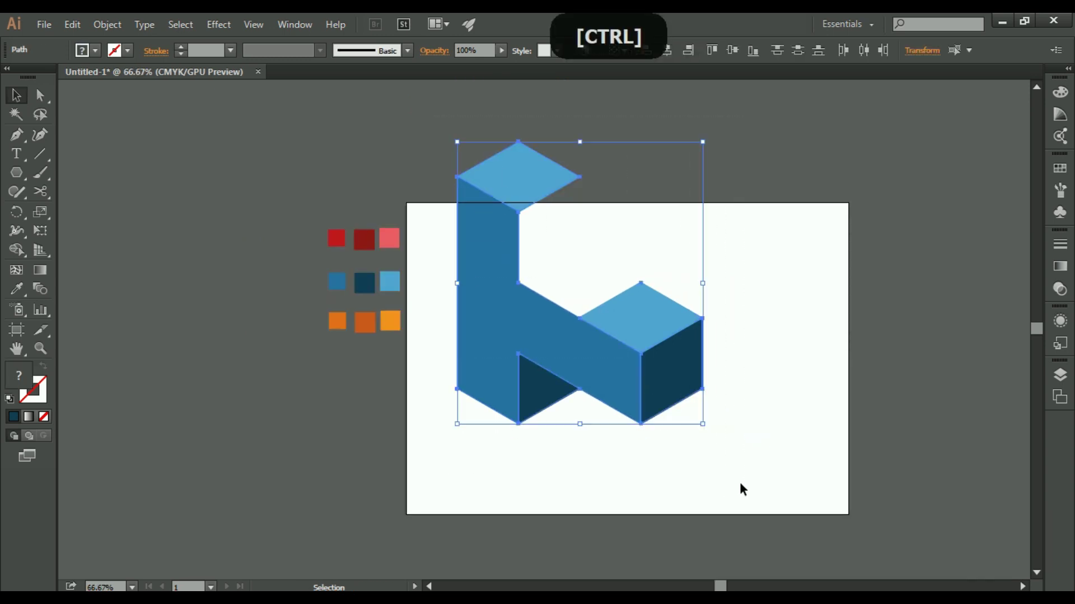
pyautogui.press('ctrl')
pyautogui.press('shift')
pyautogui.moveTo(705, 427); pyautogui.dragTo(566, 304)
pyautogui.moveTo(531, 209); pyautogui.dragTo(525, 397)
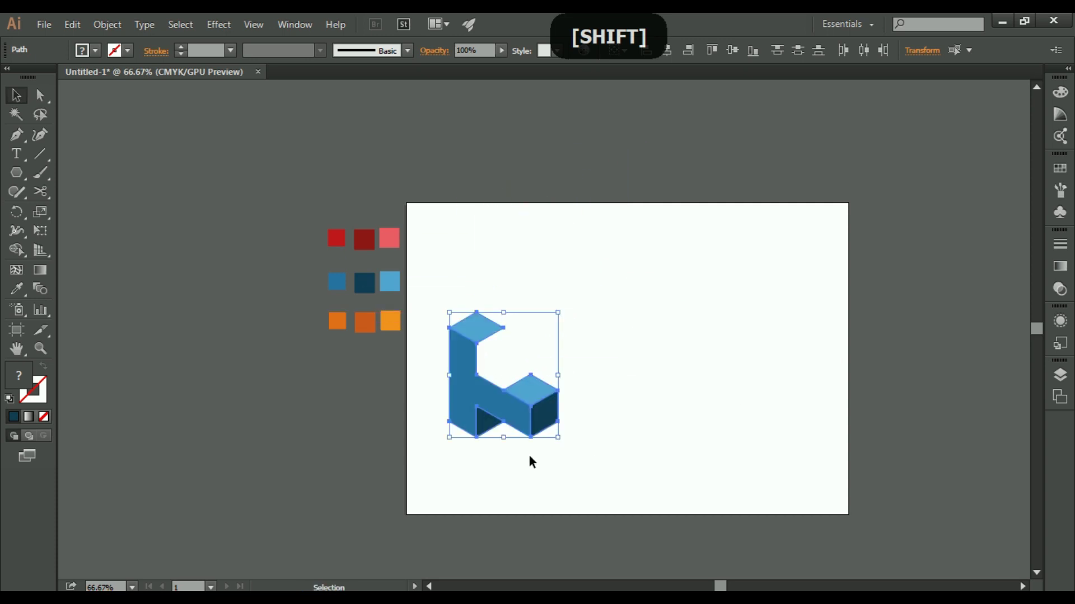
# Select the row of three blue colour sample squares beside the artboard and delete them.
pyautogui.press('ctrl')
pyautogui.hotkey('ctrl', '1')
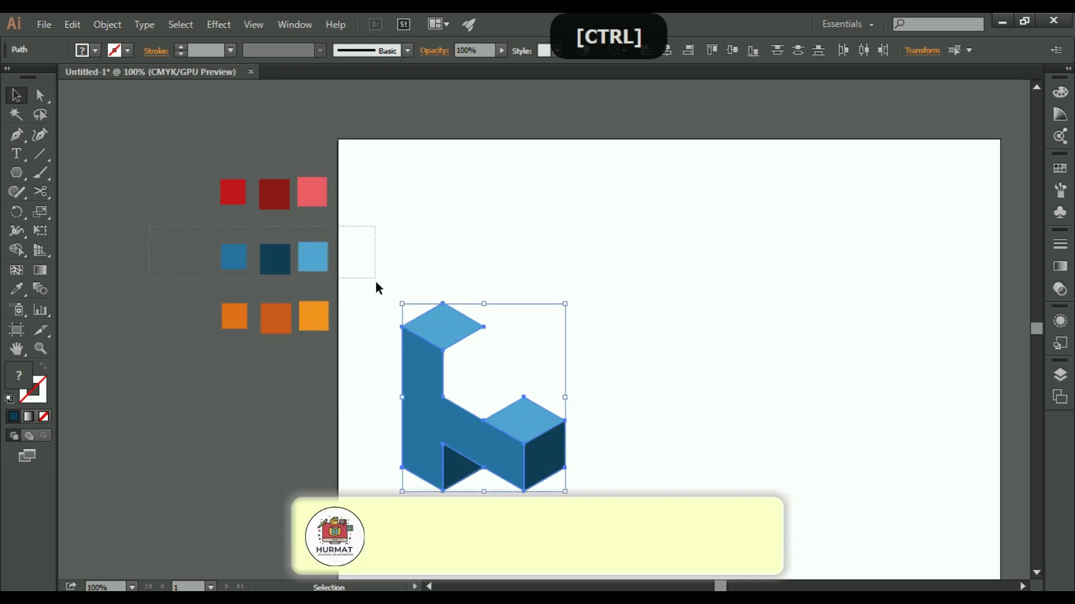
pyautogui.moveTo(375, 282); pyautogui.dragTo(375, 281)
pyautogui.press('Delete')
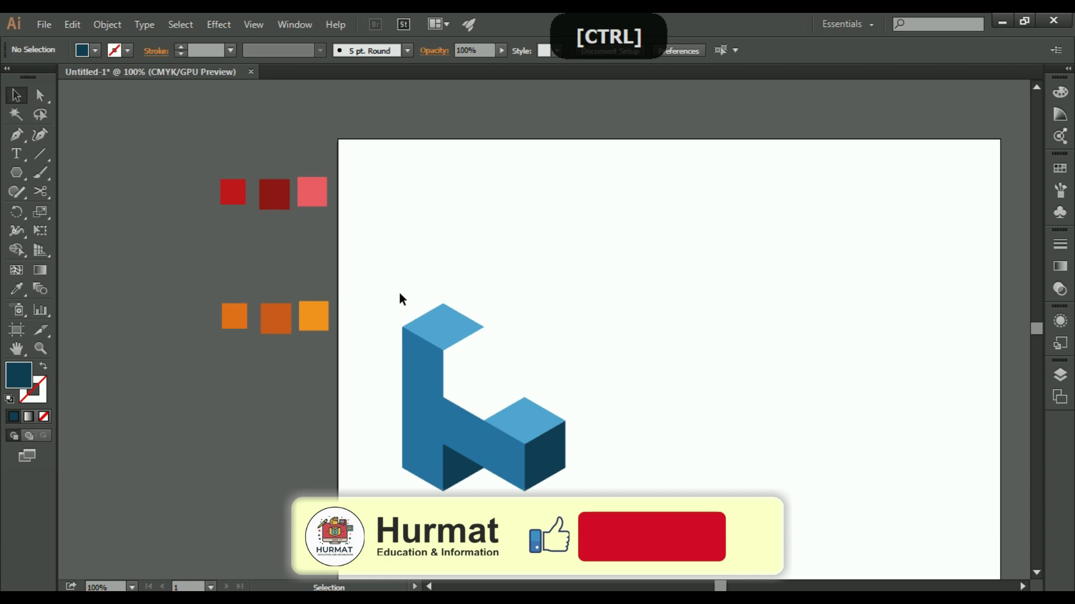
# Select the whole blue block and place a duplicate of it in the artboard's lower-right area, then deselect it.
pyautogui.moveTo(354, 266); pyautogui.dragTo(623, 503)
pyautogui.moveTo(474, 444); pyautogui.dragTo(753, 458)
pyautogui.click(604, 388)
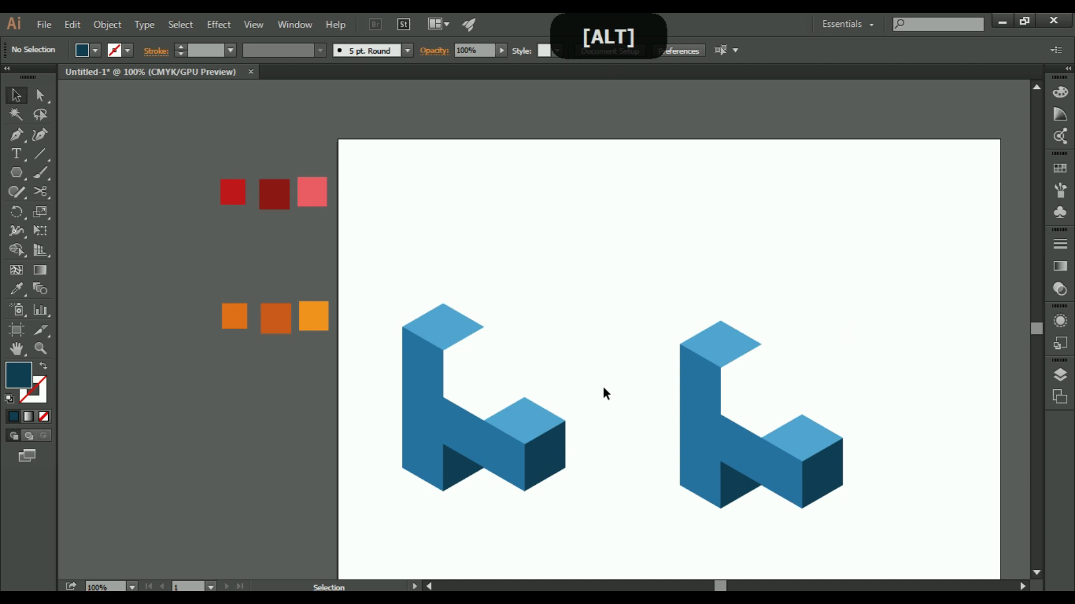
# Fill the duplicate's large mid-blue front face with the medium orange sample using the Eyedropper, then deselect it.
pyautogui.click(715, 336)
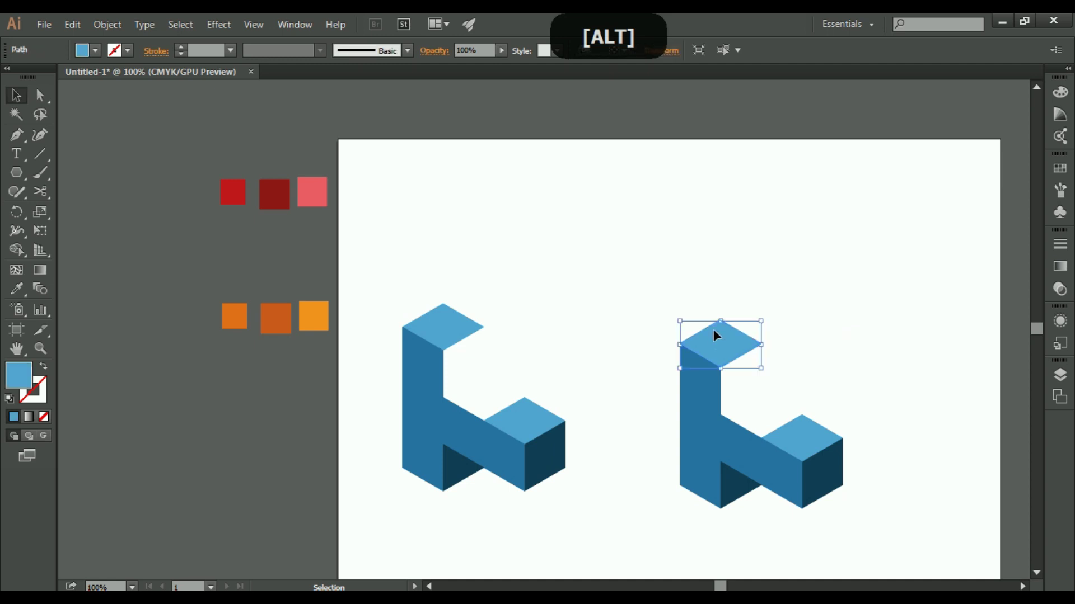
pyautogui.click(703, 450)
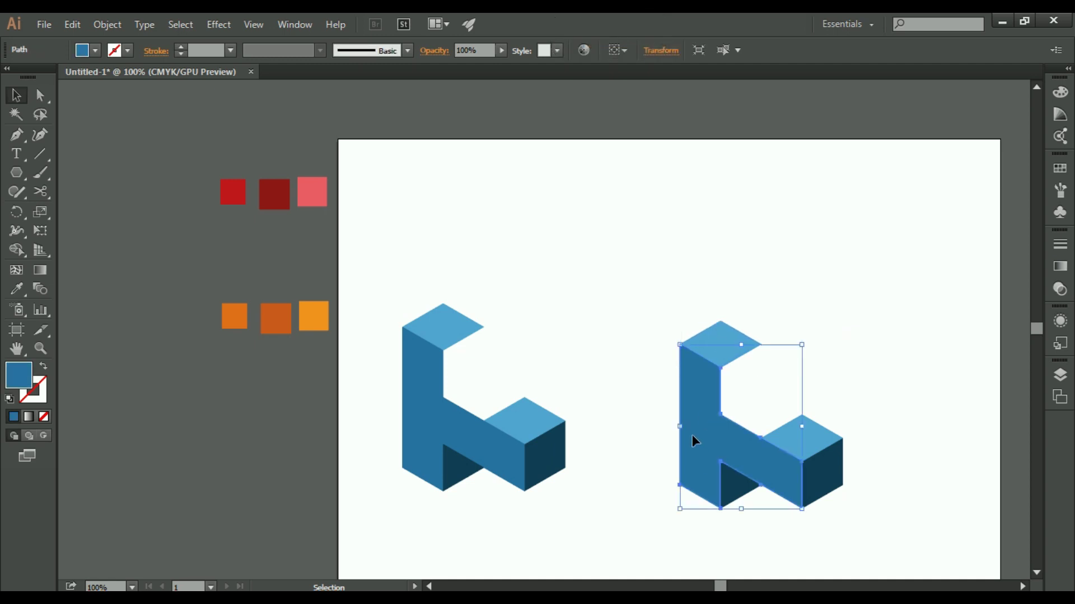
pyautogui.press('i')
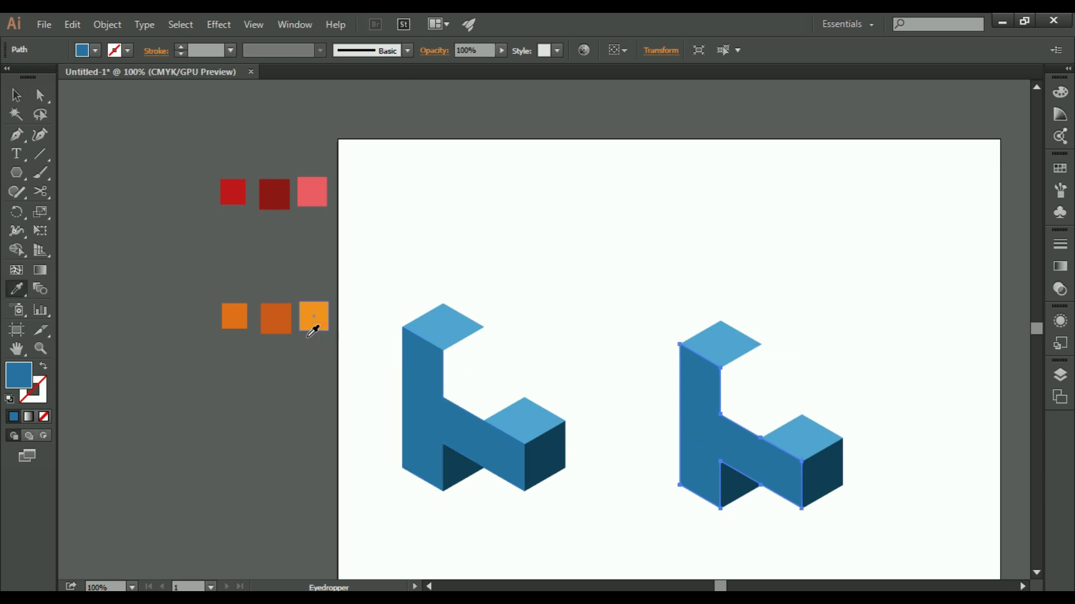
pyautogui.click(238, 322)
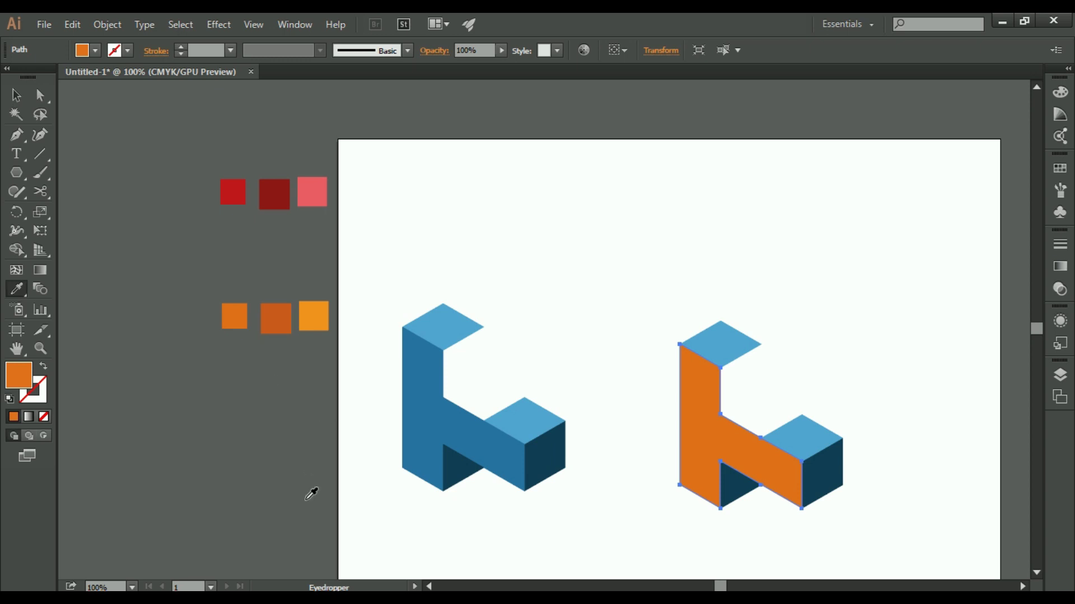
pyautogui.click(16, 95)
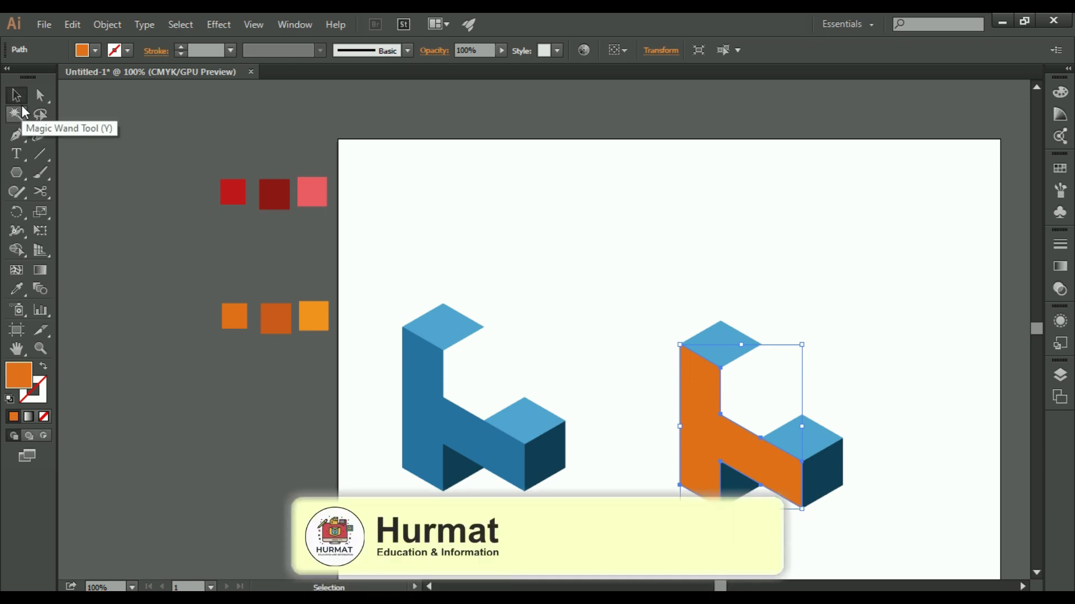
pyautogui.click(642, 241)
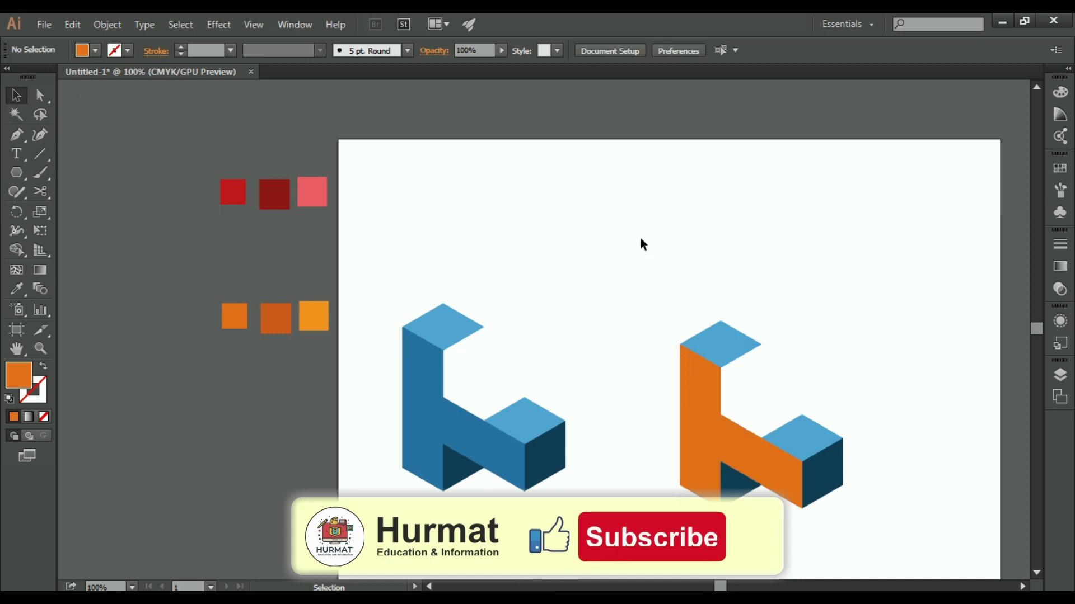
# Select the light blue diamond on top of the duplicate's upright column for recolouring.
pyautogui.click(721, 343)
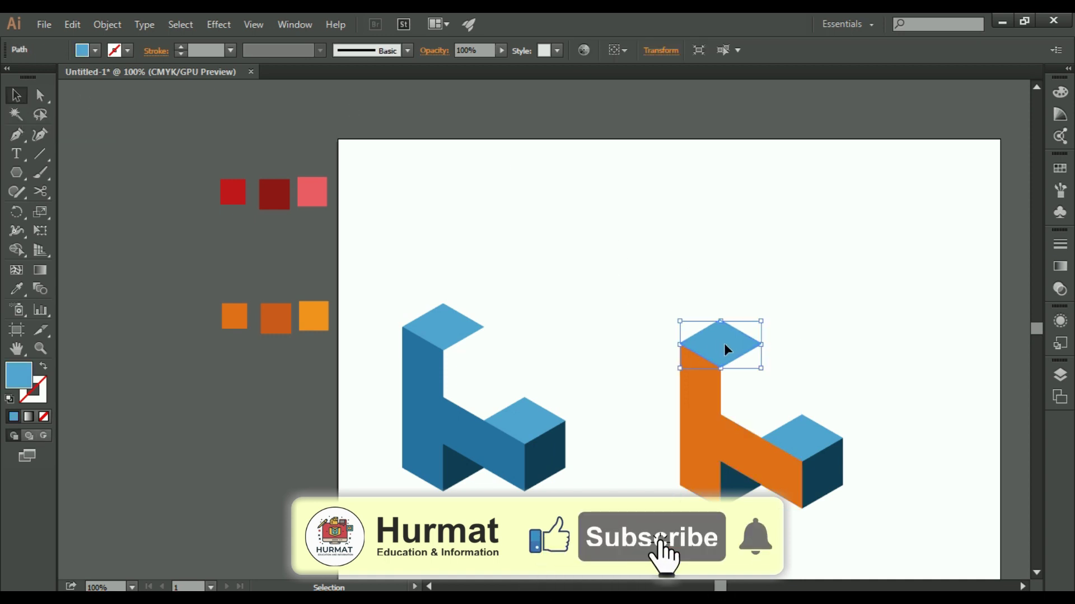